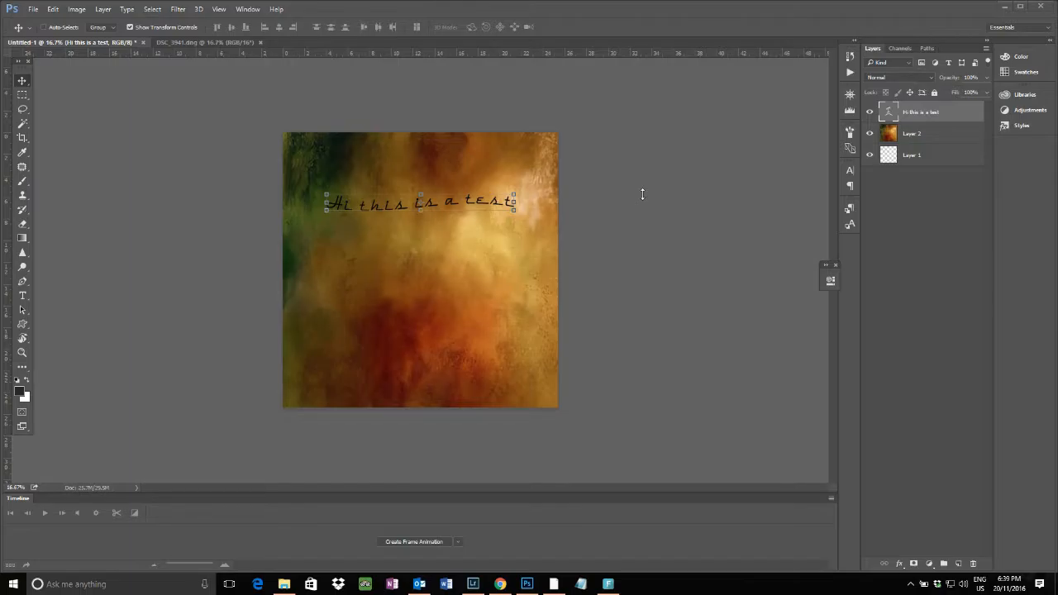
# - Switch to Lightroom and send the glass ball beach photo DSC_3941.dng to Adobe Photoshop CC 2015 for editing
pyautogui.click(473, 583)
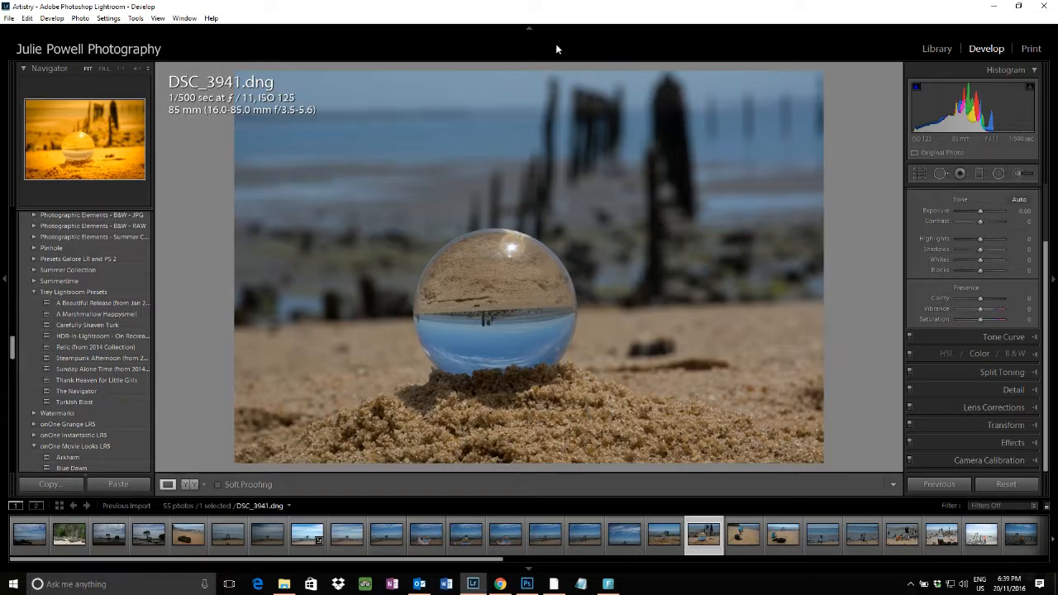
pyautogui.rightClick(570, 167)
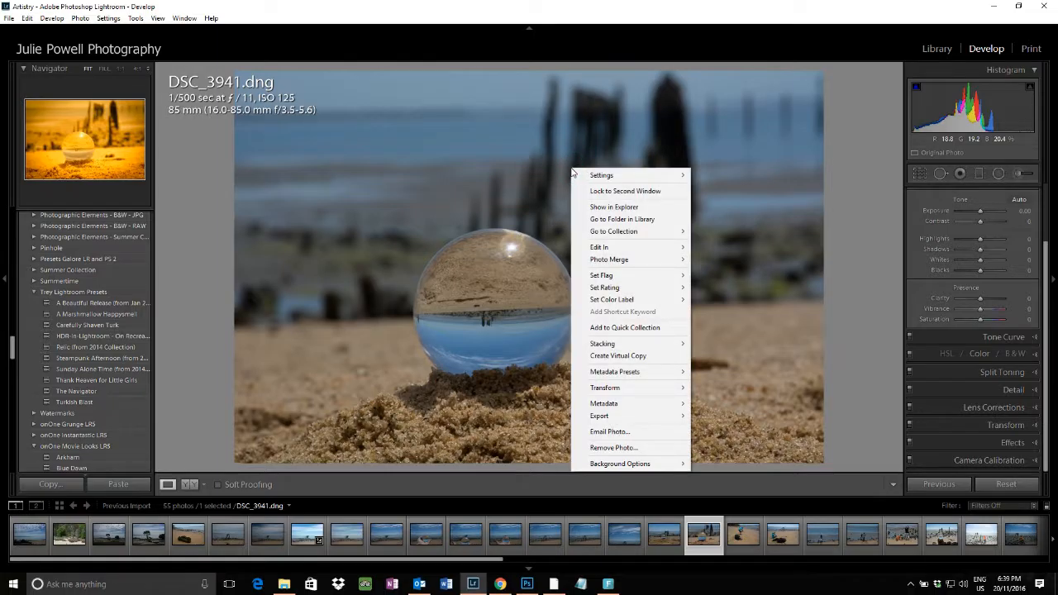
pyautogui.rightClick(522, 166)
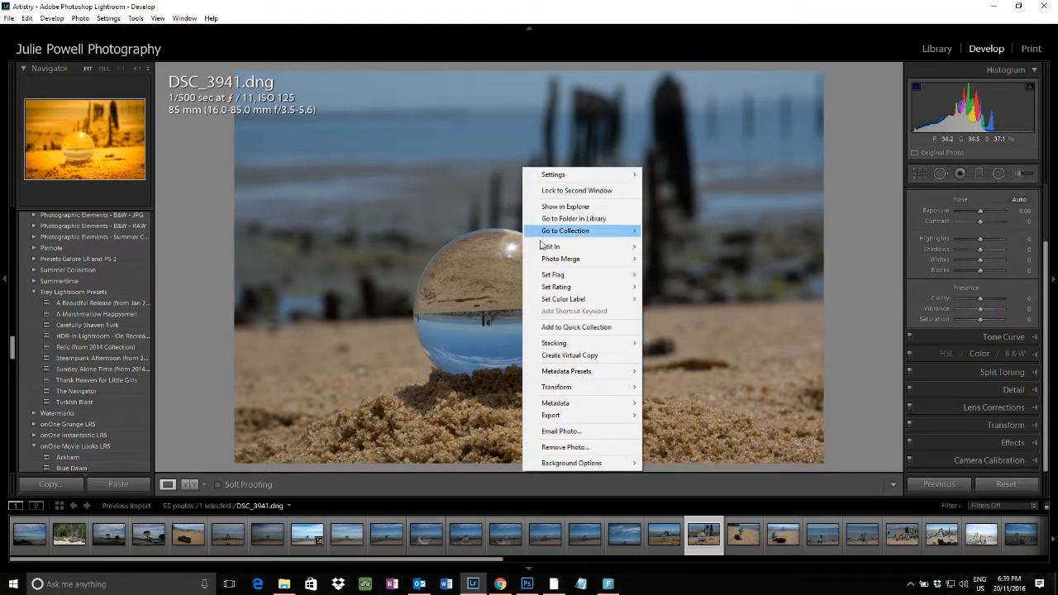
pyautogui.moveTo(542, 250)
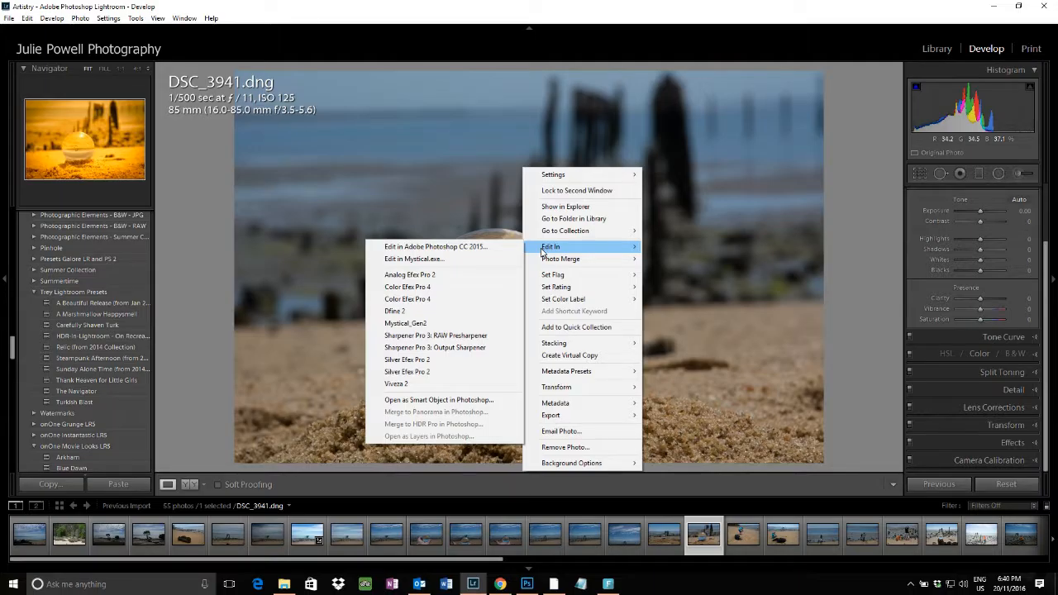
pyautogui.click(447, 248)
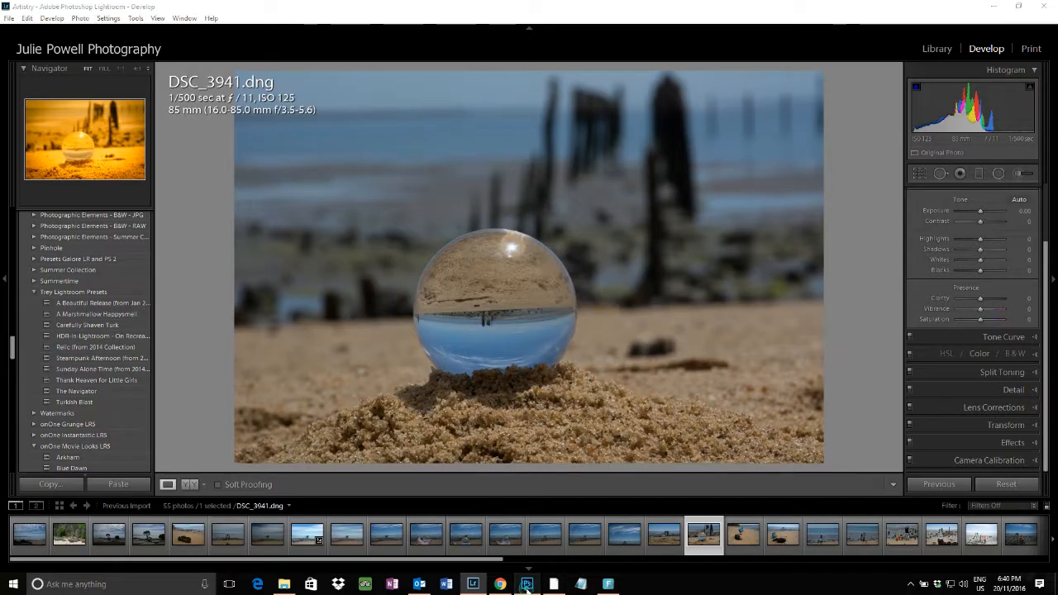
pyautogui.click(527, 585)
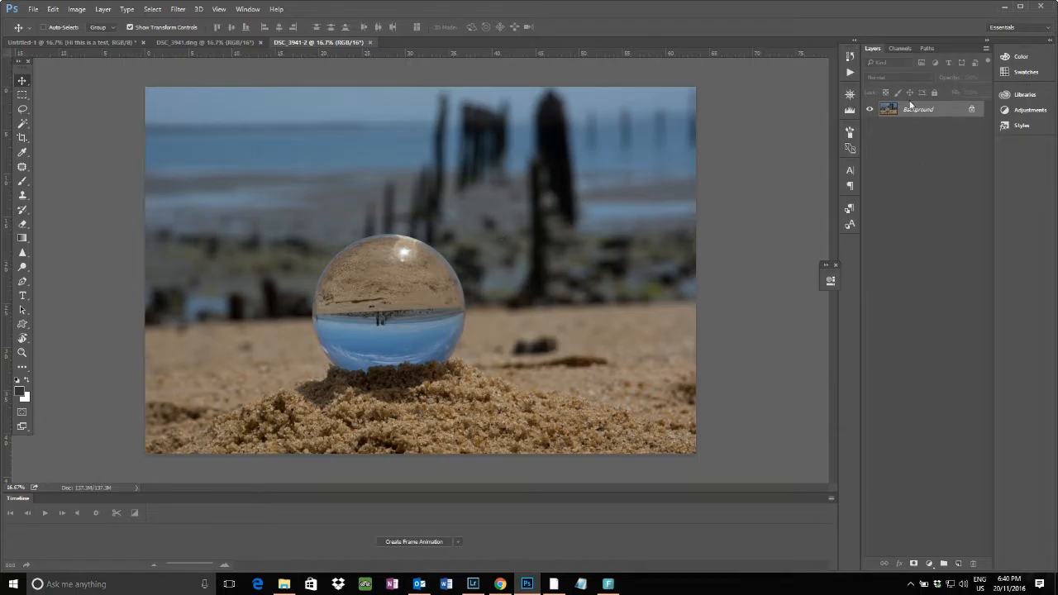
# - Add a new layer with the text "Day at the beach" in Egorycastle Regular over the sea at the photo's upper left
pyautogui.click(959, 564)
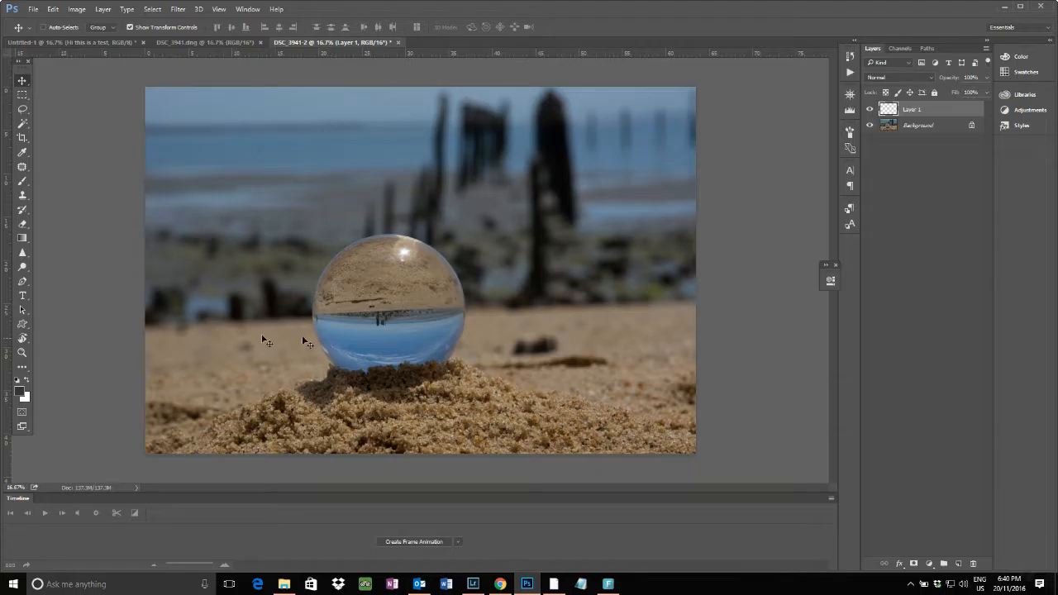
pyautogui.click(22, 295)
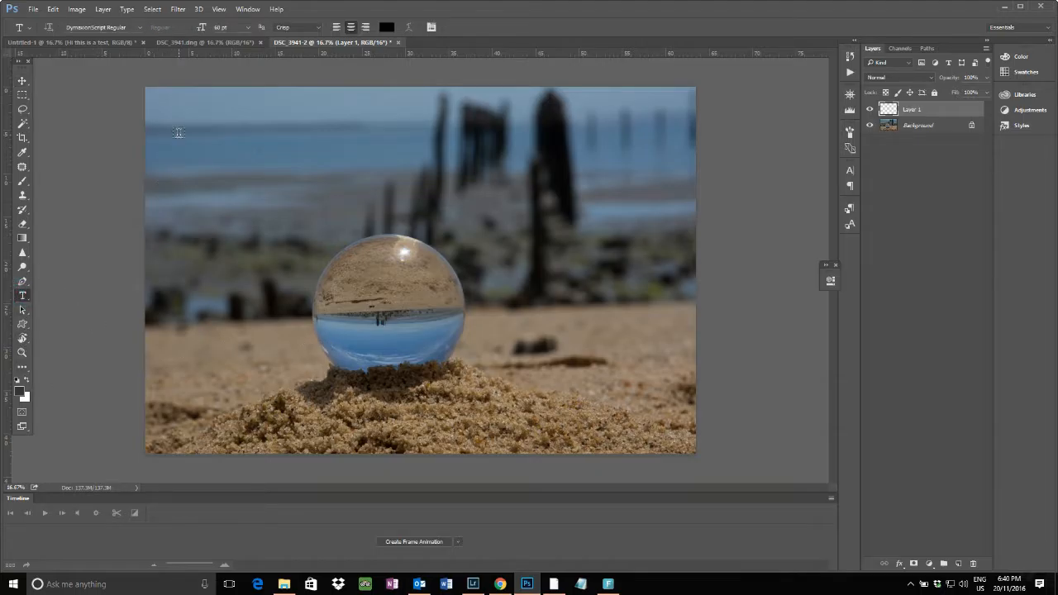
pyautogui.click(140, 27)
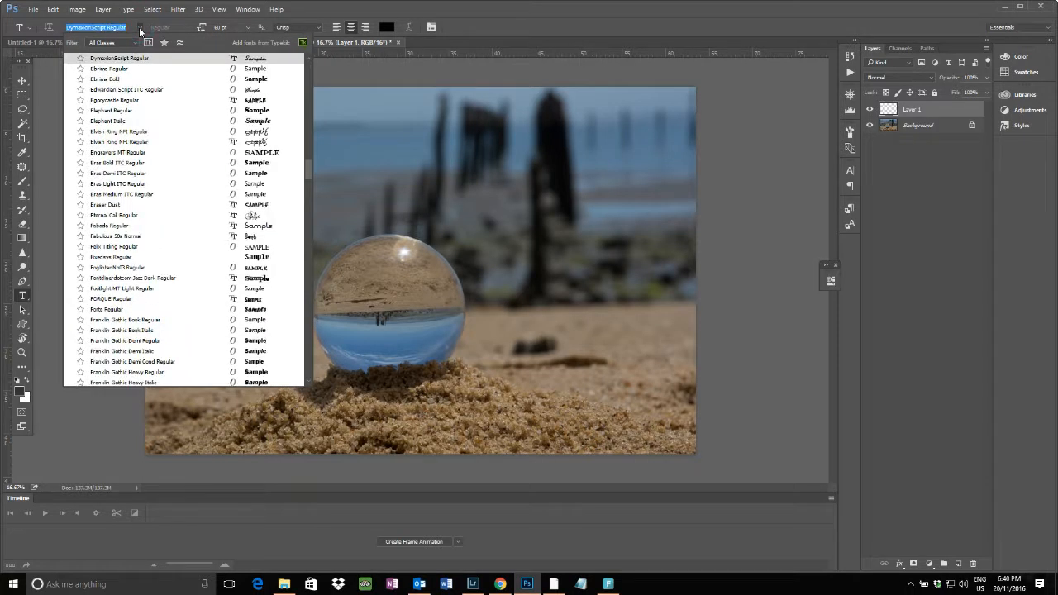
pyautogui.press('Escape')
pyautogui.press('Down')
pyautogui.click(201, 138)
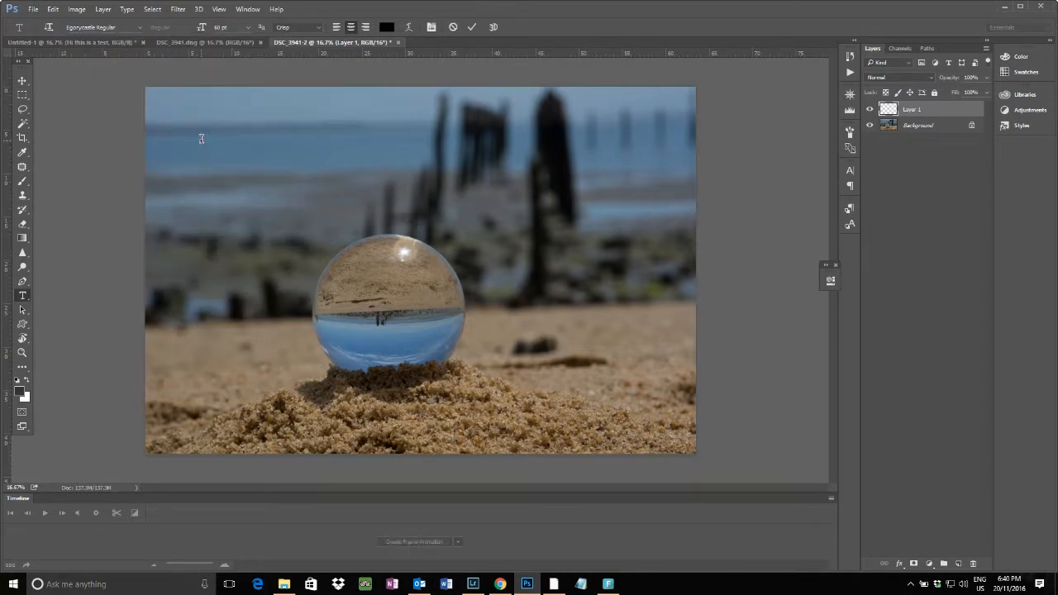
pyautogui.write('DAY')
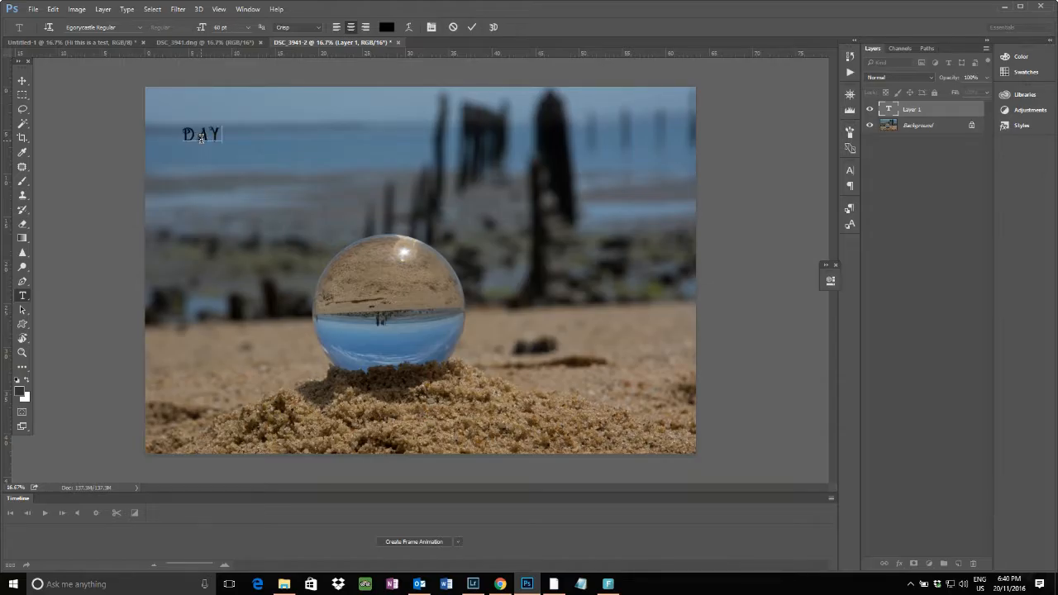
pyautogui.write(' AT THE BEACH')
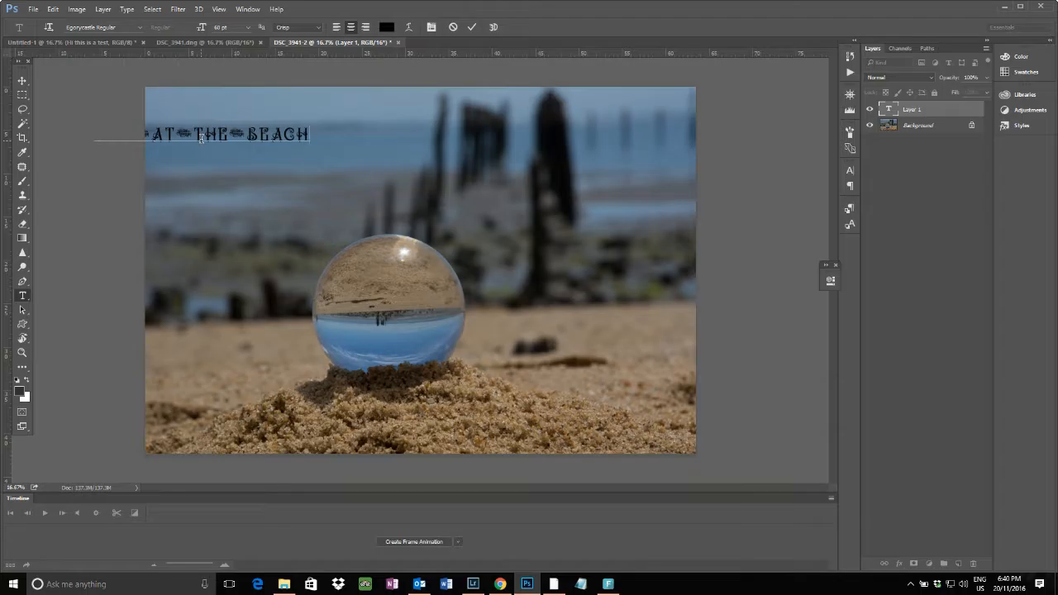
# - Move the text fully inside the photo and change its font to Curlz MT Regular
pyautogui.click(22, 81)
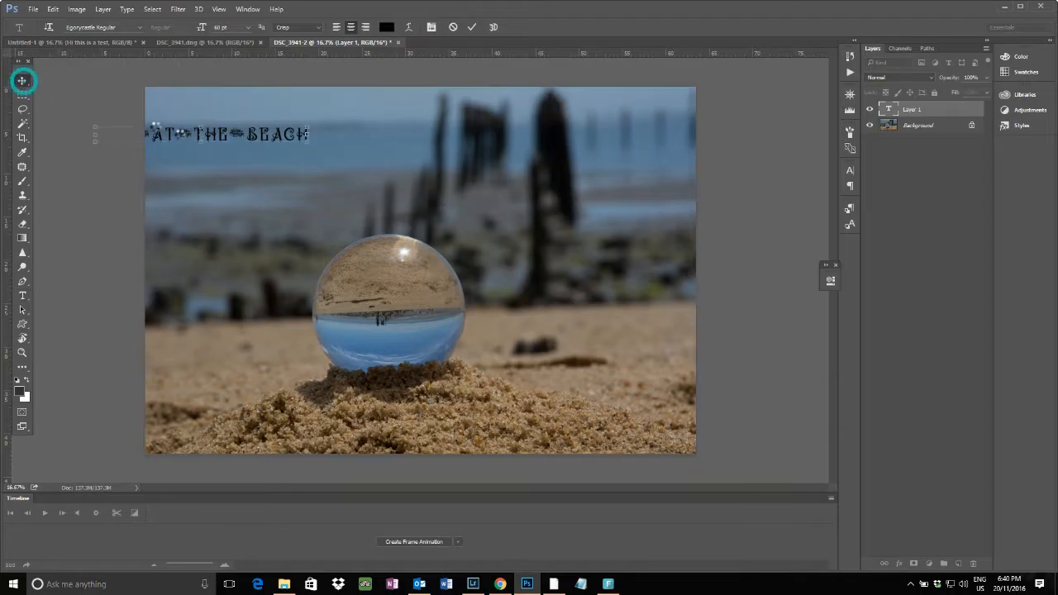
pyautogui.moveTo(205, 141); pyautogui.dragTo(307, 136)
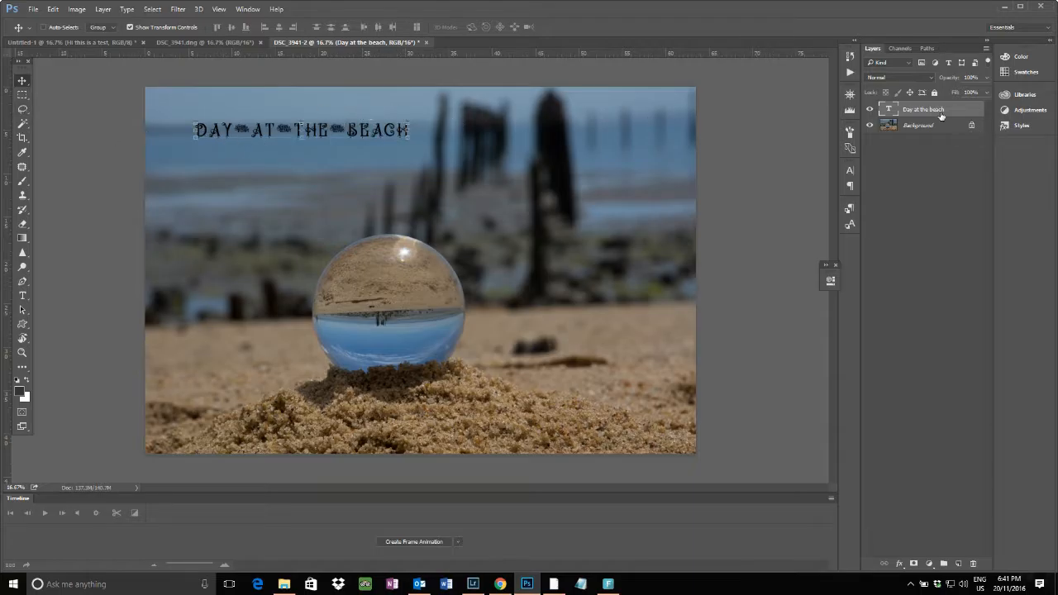
pyautogui.doubleClick(888, 109)
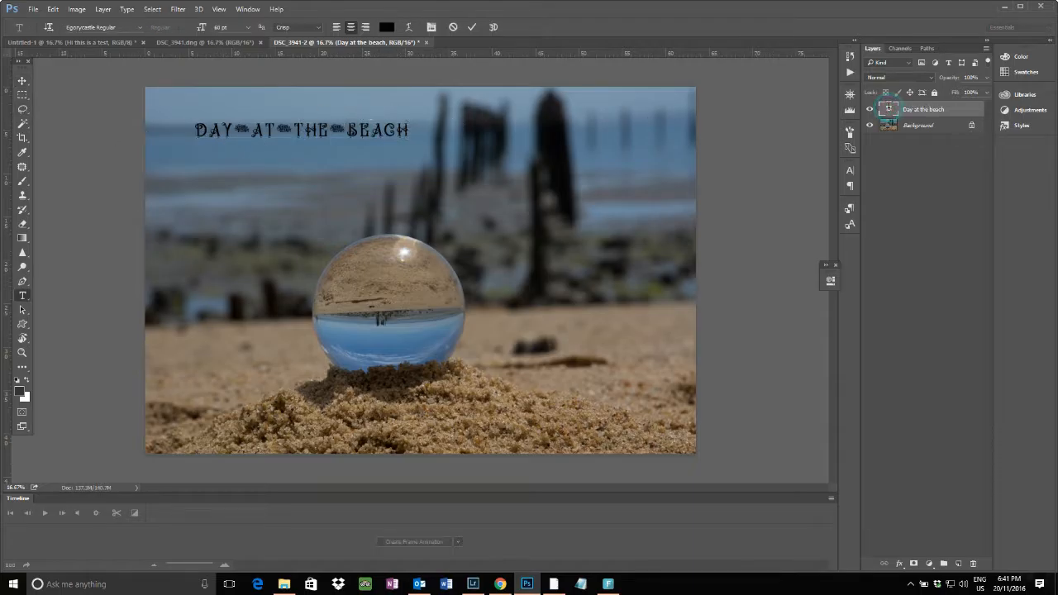
pyautogui.click(139, 27)
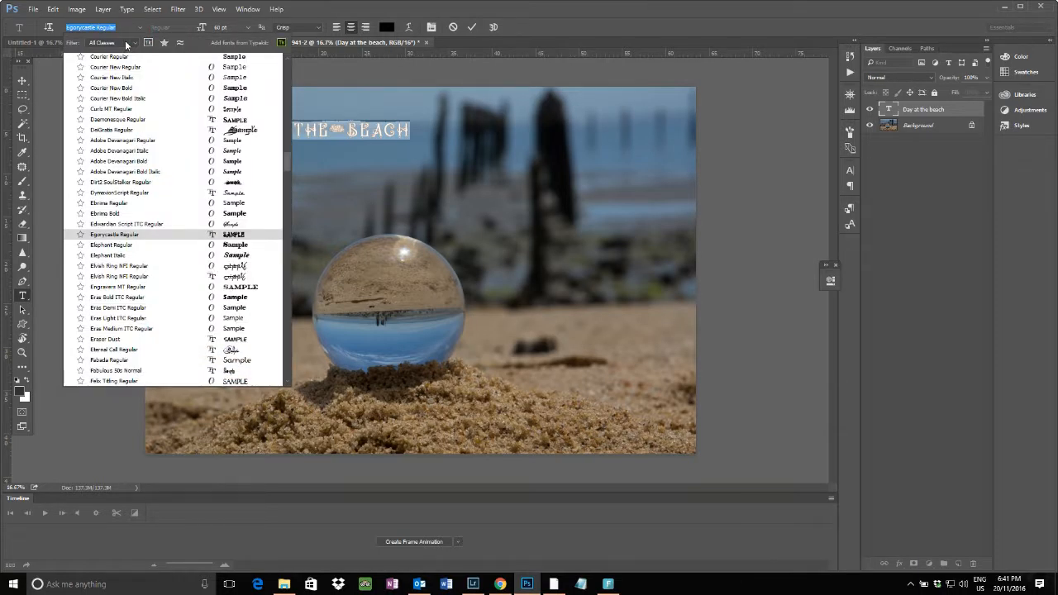
pyautogui.click(114, 110)
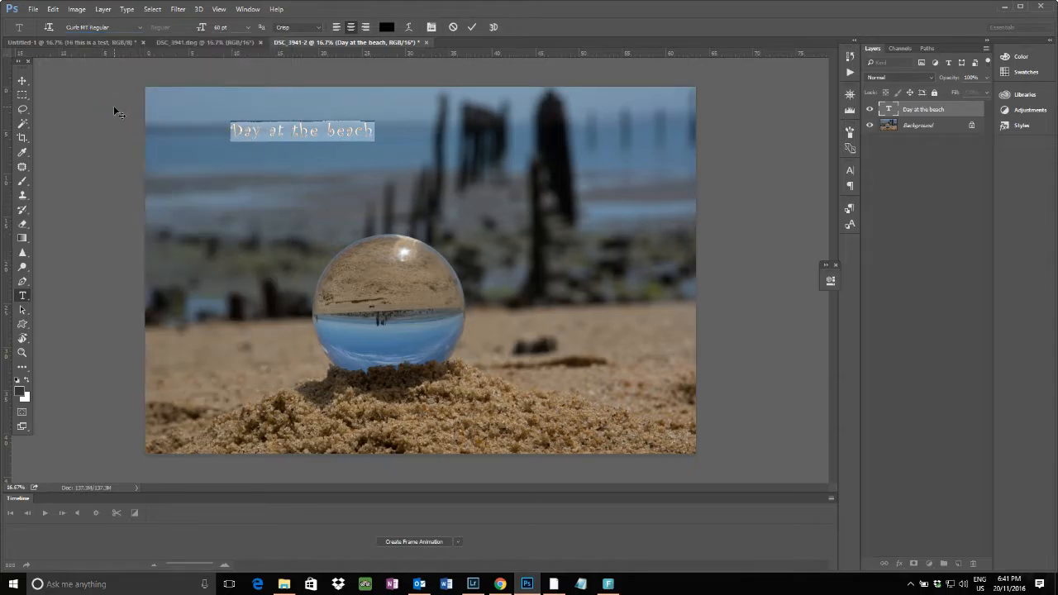
# - Open the color picker for the text and place it beside the glass ball, clear of the lettering
pyautogui.click(386, 26)
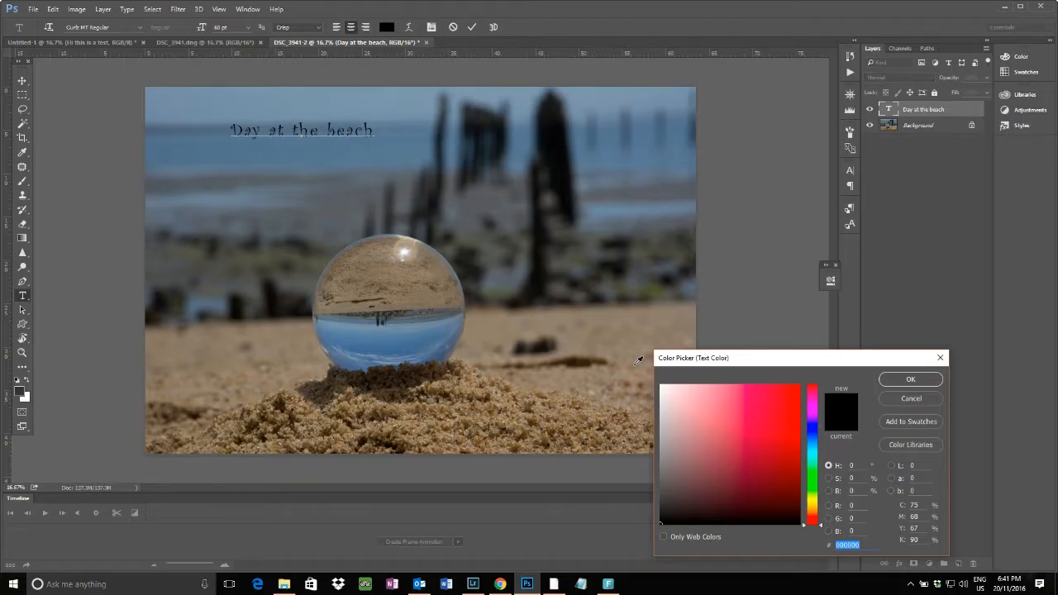
pyautogui.click(806, 357)
pyautogui.moveTo(806, 357); pyautogui.dragTo(730, 149)
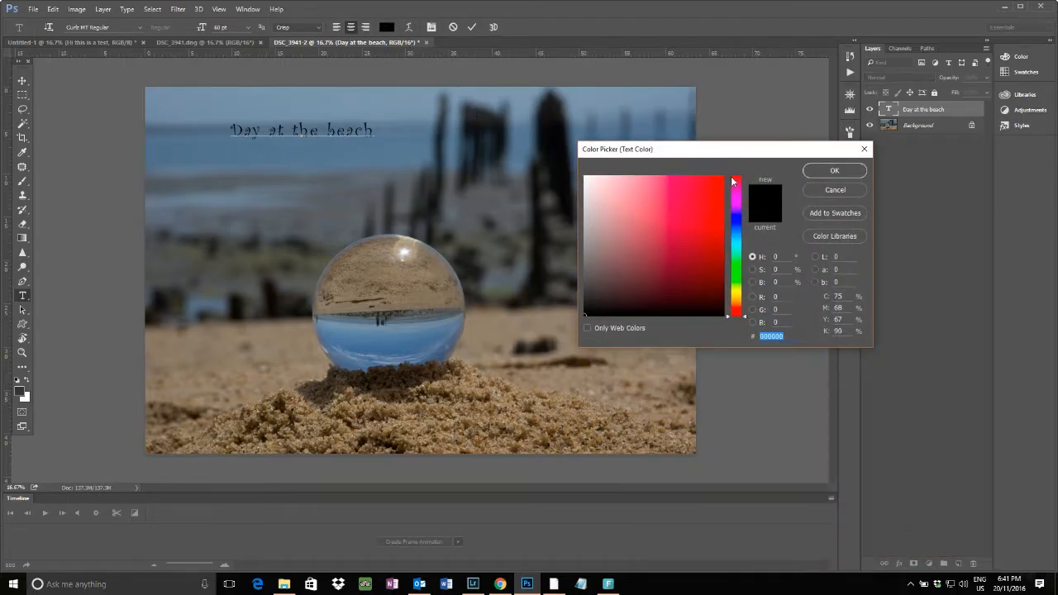
# - Try a burnt-orange text color with a hue of 23°
pyautogui.click(737, 300)
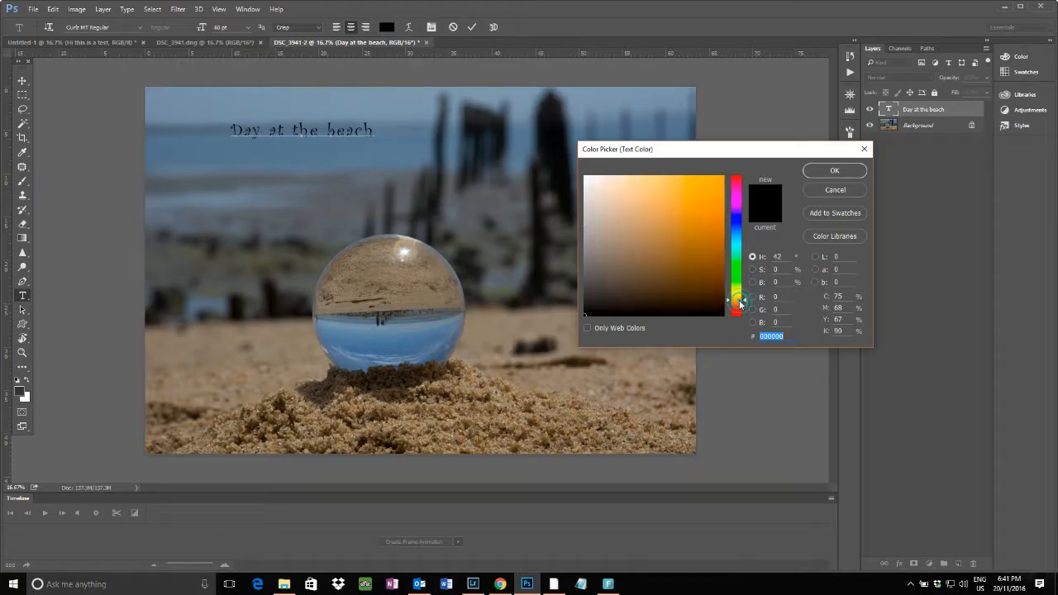
pyautogui.click(737, 307)
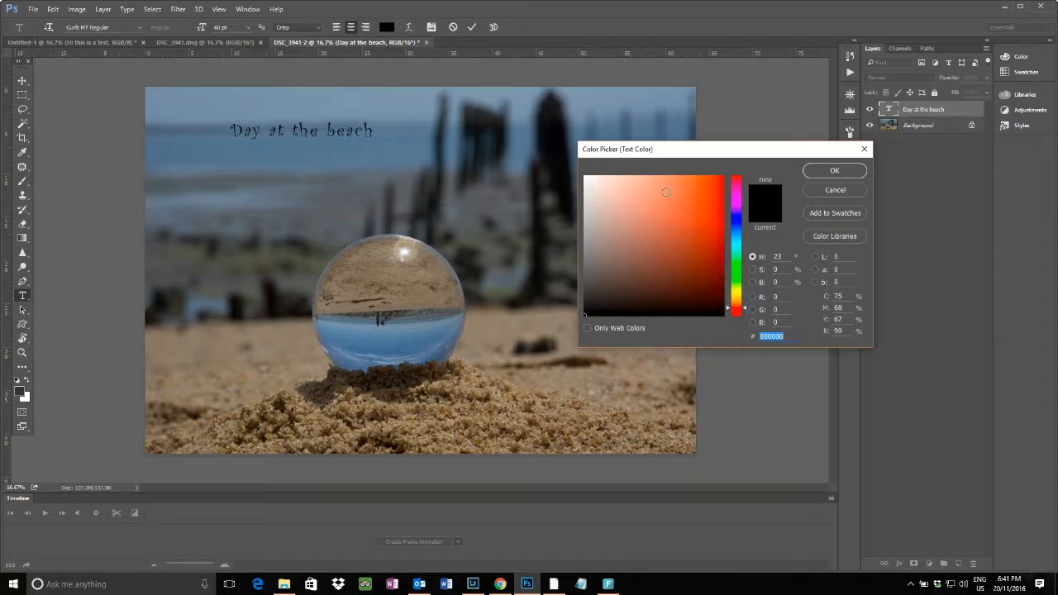
pyautogui.moveTo(690, 263)
pyautogui.mouseDown()
pyautogui.moveTo(678, 279)
pyautogui.moveTo(645, 261)
pyautogui.moveTo(673, 274)
pyautogui.mouseUp()
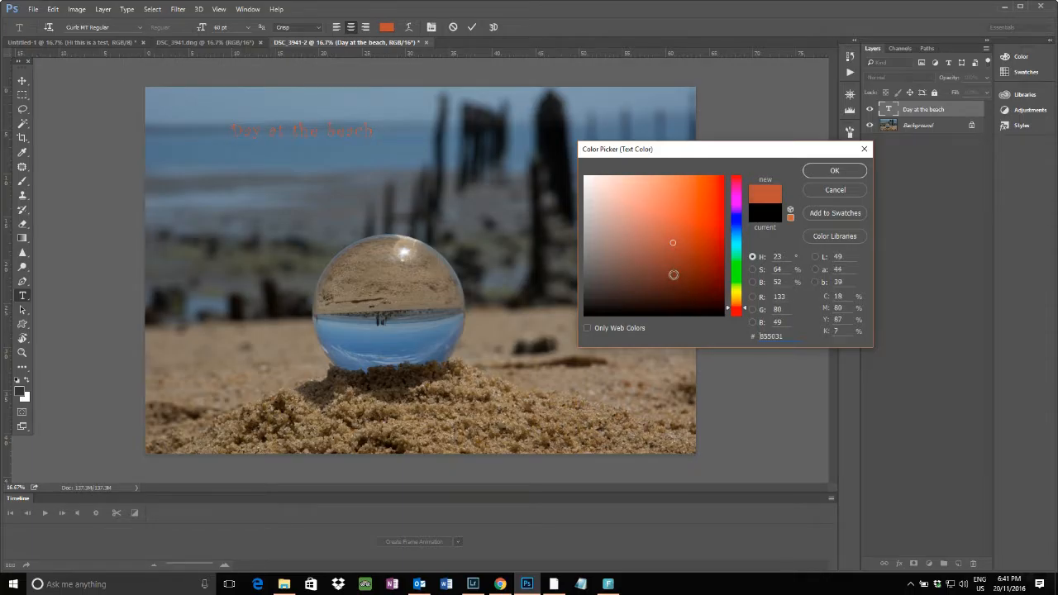
# - Set the text color to white using the hex value ffffff
pyautogui.doubleClick(797, 336)
pyautogui.write('00000000')
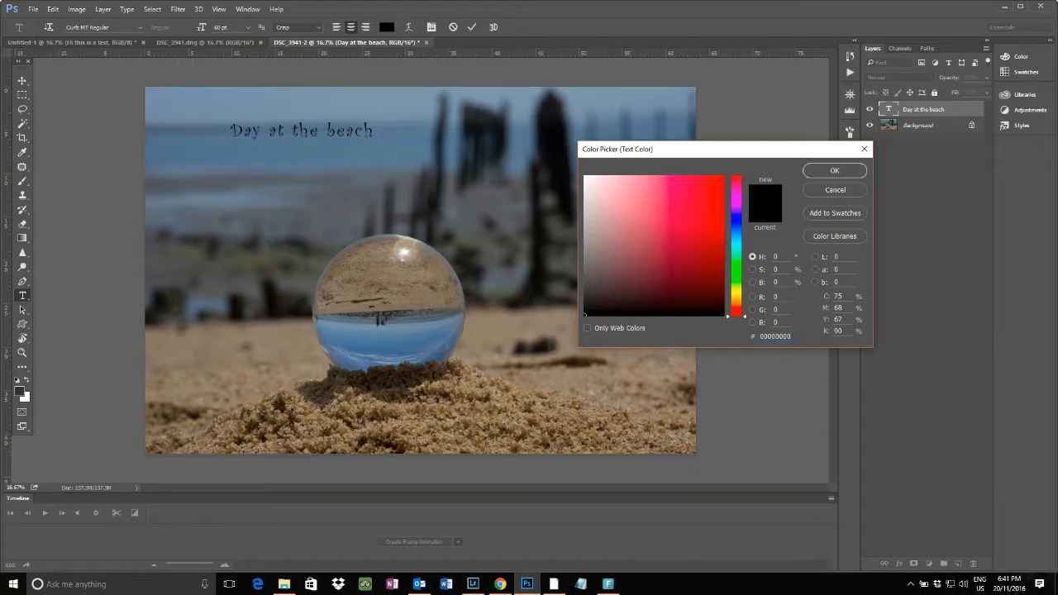
pyautogui.press('BackSpace')
pyautogui.press('BackSpace')
pyautogui.press('BackSpace')
pyautogui.press('BackSpace')
pyautogui.write('ffffff')
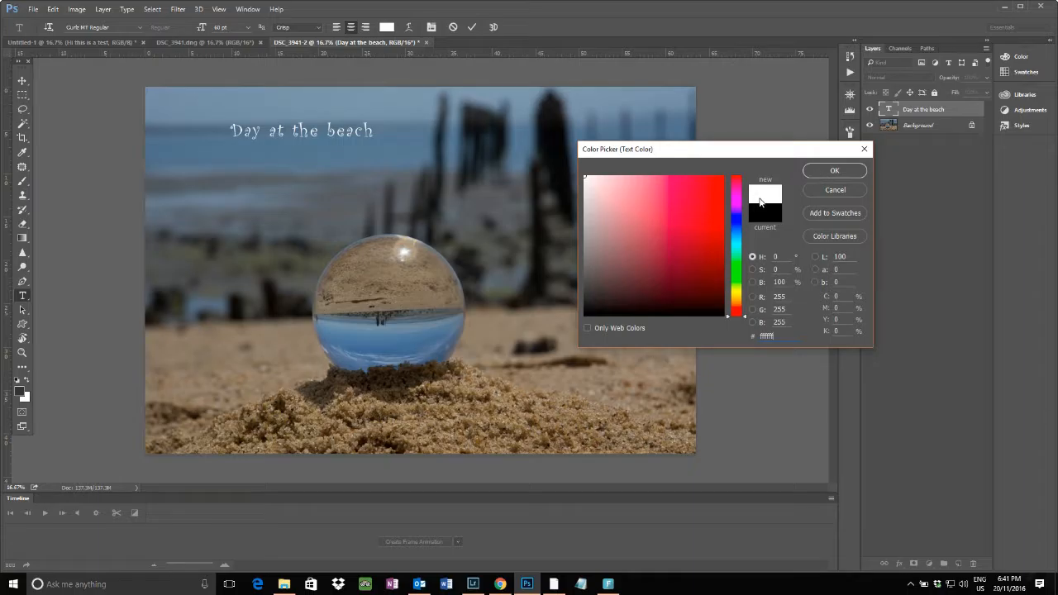
pyautogui.click(836, 171)
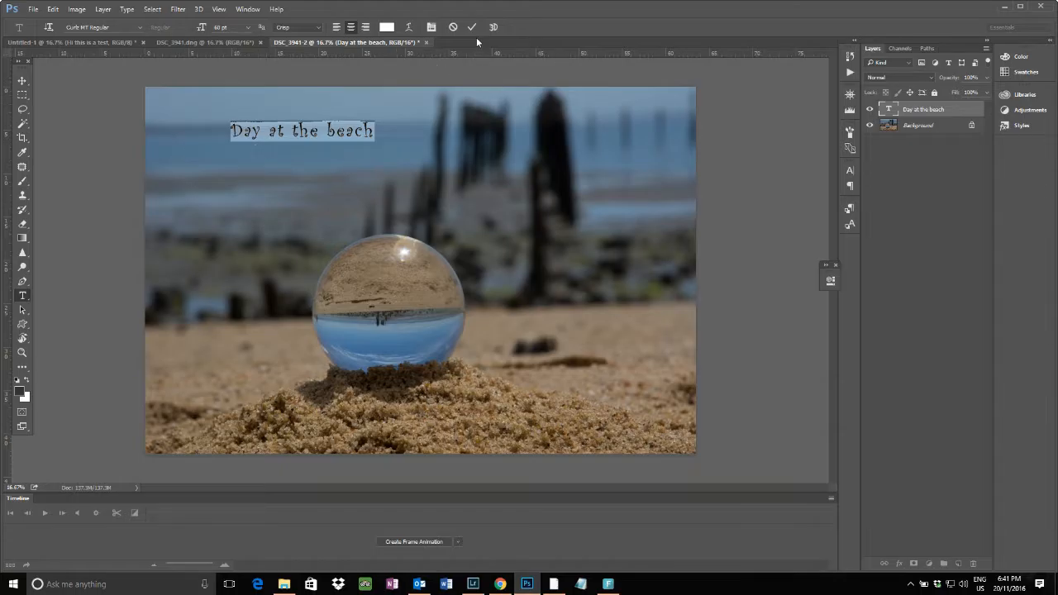
# - Warp the text with the Arc Upper style at +50% horizontal bend and place it above the glass ball
pyautogui.click(408, 26)
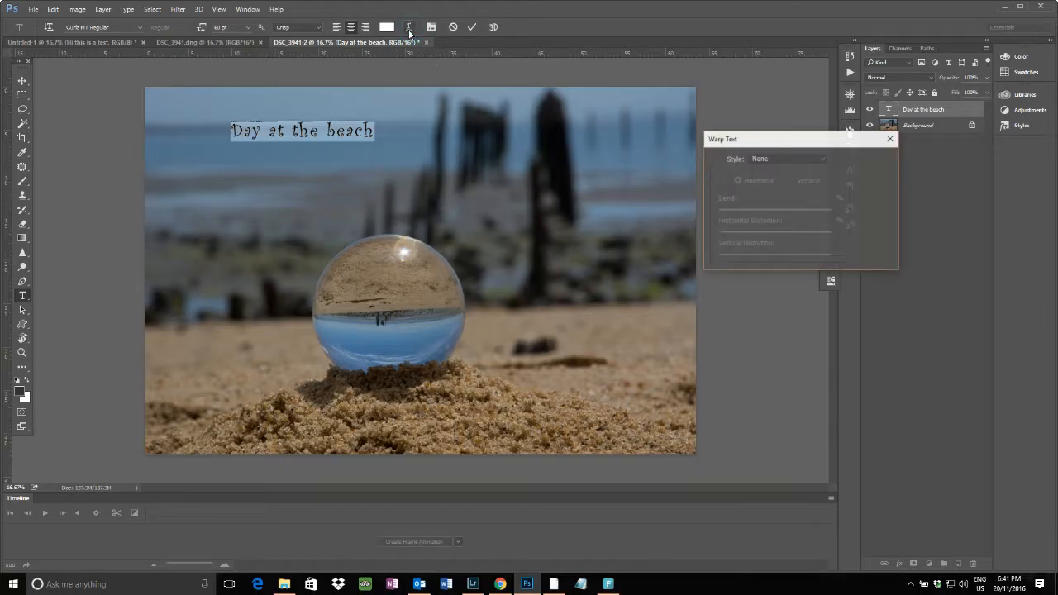
pyautogui.click(790, 158)
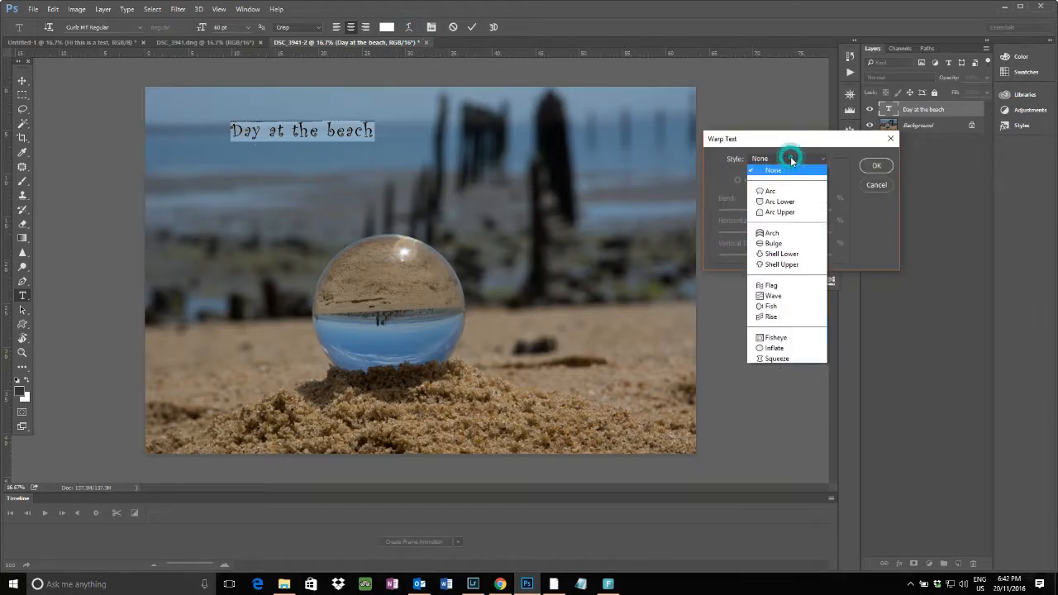
pyautogui.click(776, 213)
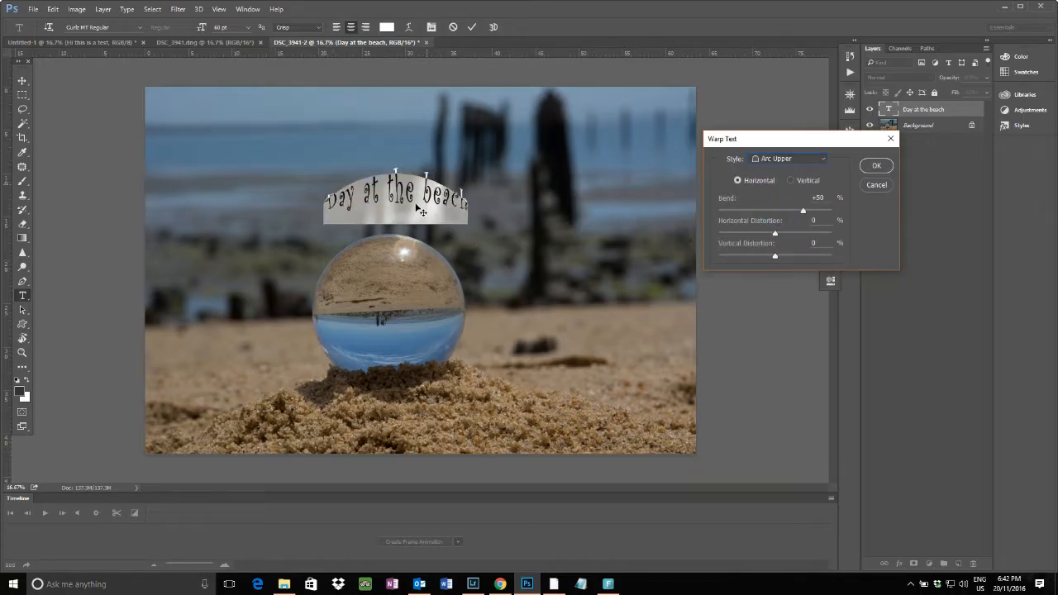
pyautogui.click(875, 167)
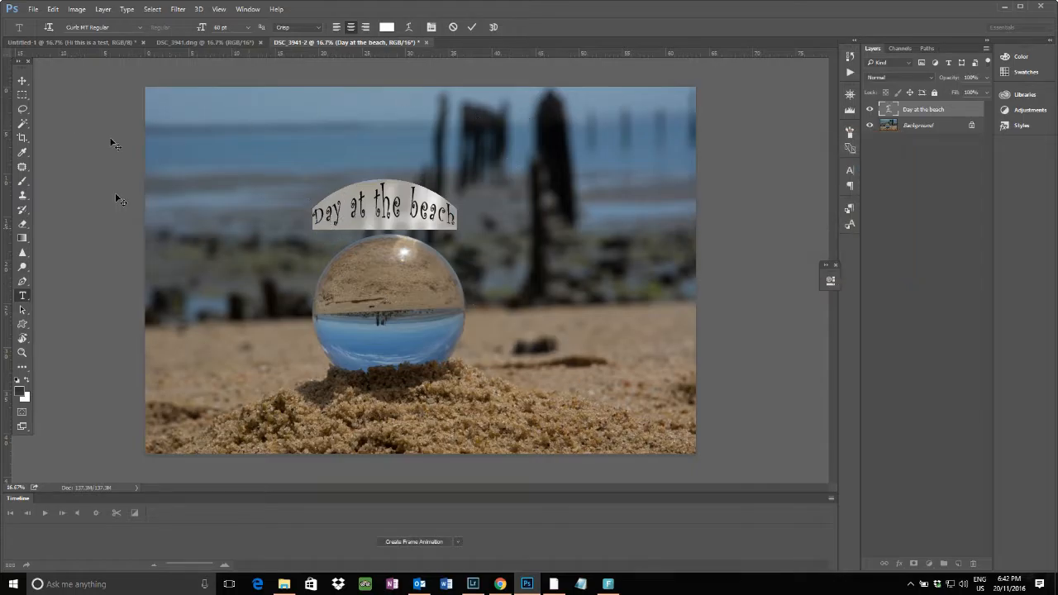
# - Nudge the warped text slightly so it sits just above the glass ball, keeping the transform controls shown
pyautogui.click(22, 81)
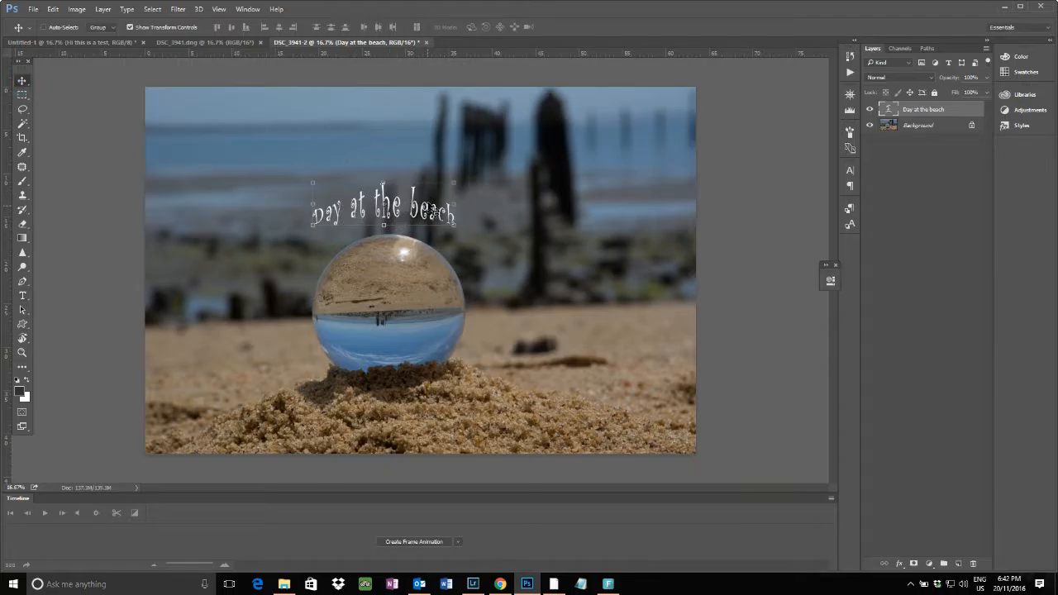
pyautogui.moveTo(413, 213)
pyautogui.mouseDown()
pyautogui.moveTo(380, 188)
pyautogui.moveTo(415, 214)
pyautogui.mouseUp()
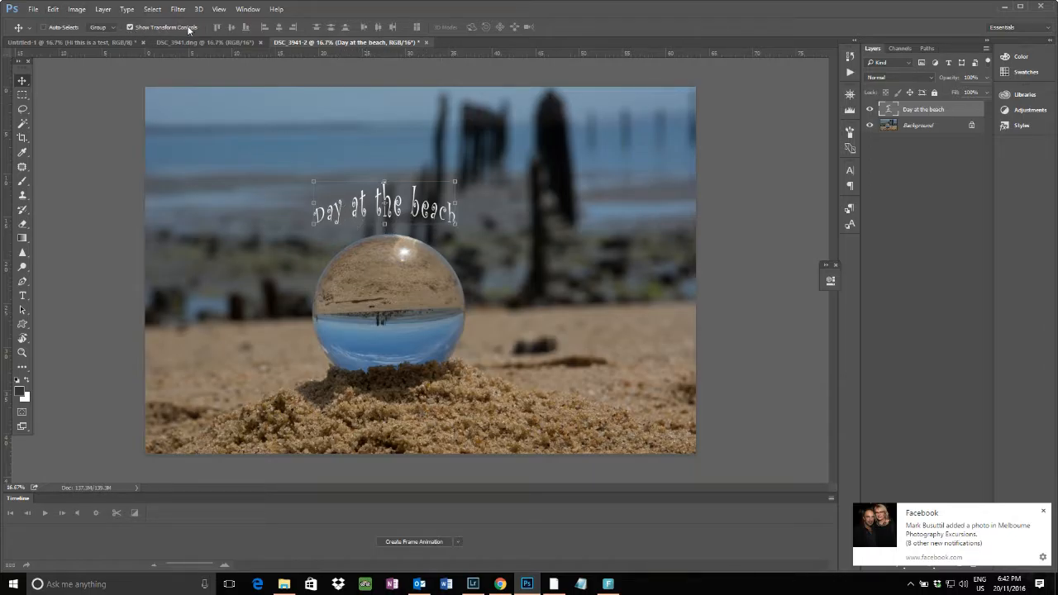
pyautogui.click(130, 29)
pyautogui.click(129, 30)
# - Set the warped text's font size to 72 pt and its vertical scale to 120%
pyautogui.click(850, 171)
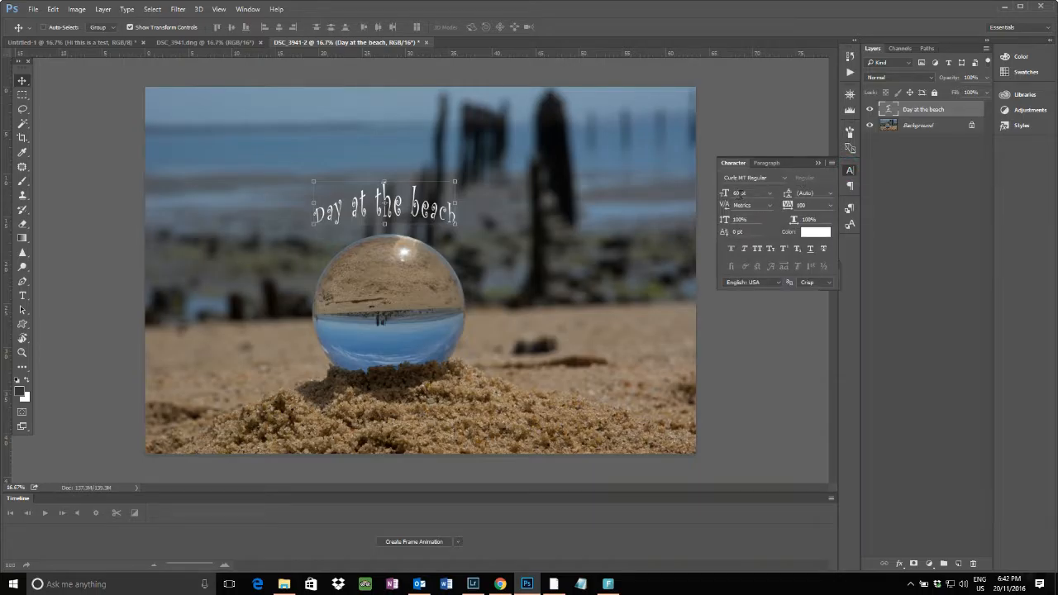
pyautogui.click(769, 194)
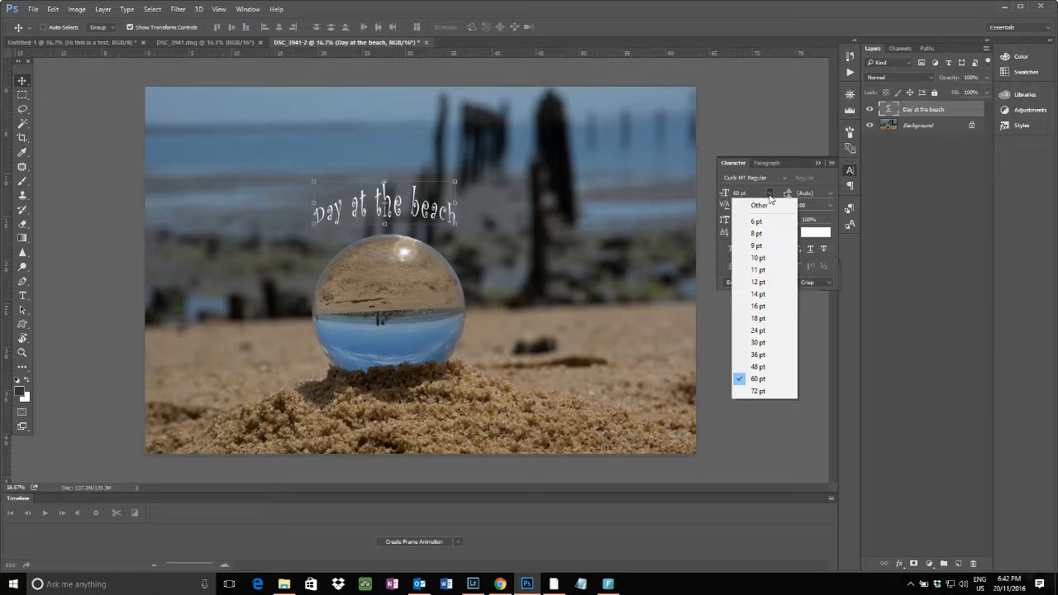
pyautogui.click(758, 391)
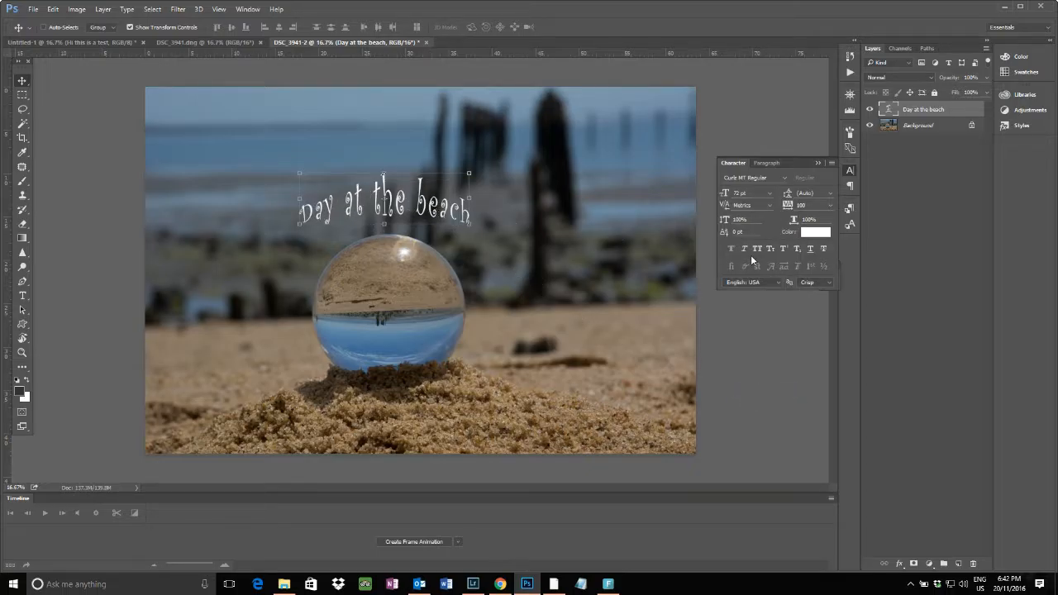
pyautogui.click(740, 219)
pyautogui.write('28')
pyautogui.press('Return')
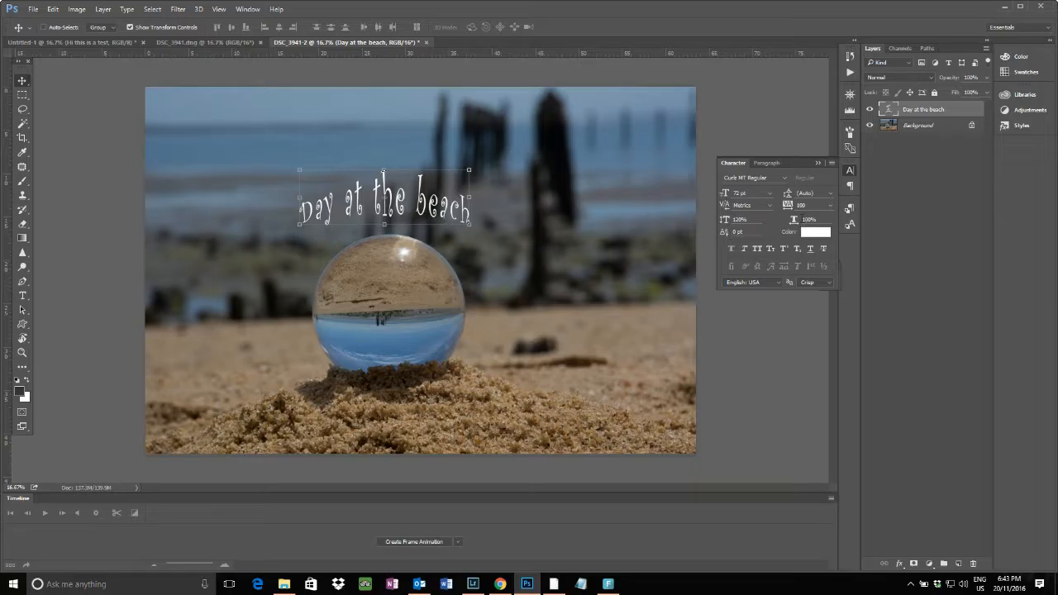
# - Set the warped text's horizontal scale to 120% and look over its paragraph settings
pyautogui.click(800, 221)
pyautogui.write('120')
pyautogui.press('Return')
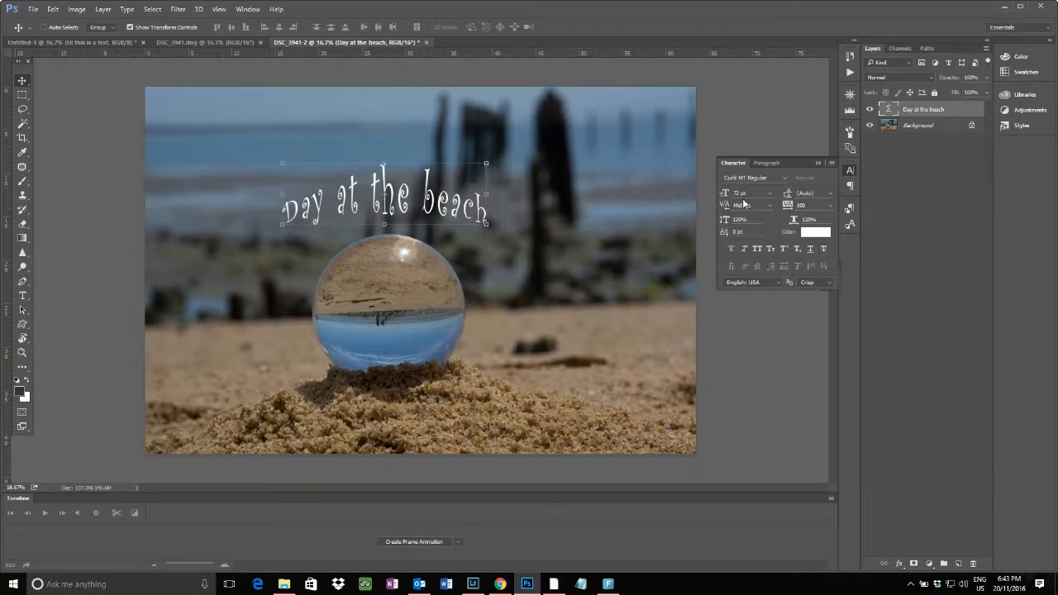
pyautogui.click(762, 162)
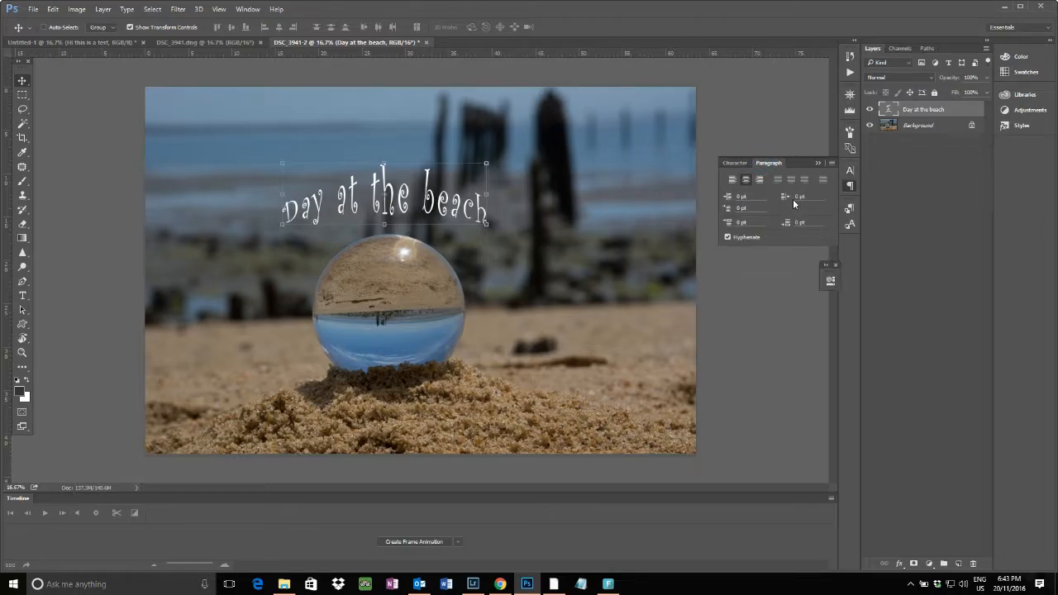
pyautogui.click(735, 162)
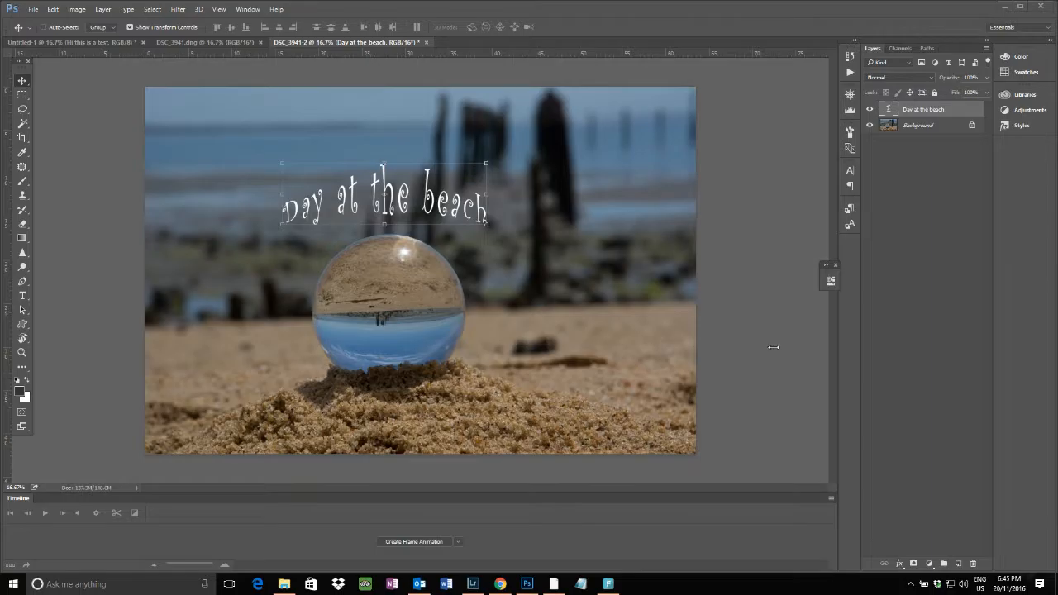
# - Open the blending options of the "Day at the beach" text layer
pyautogui.click(899, 565)
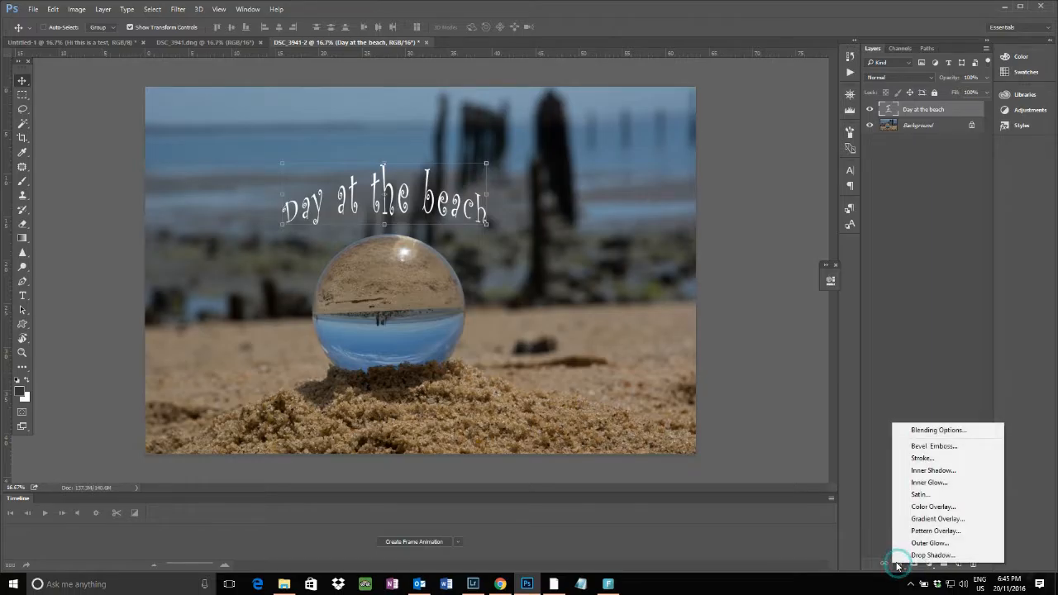
pyautogui.click(930, 431)
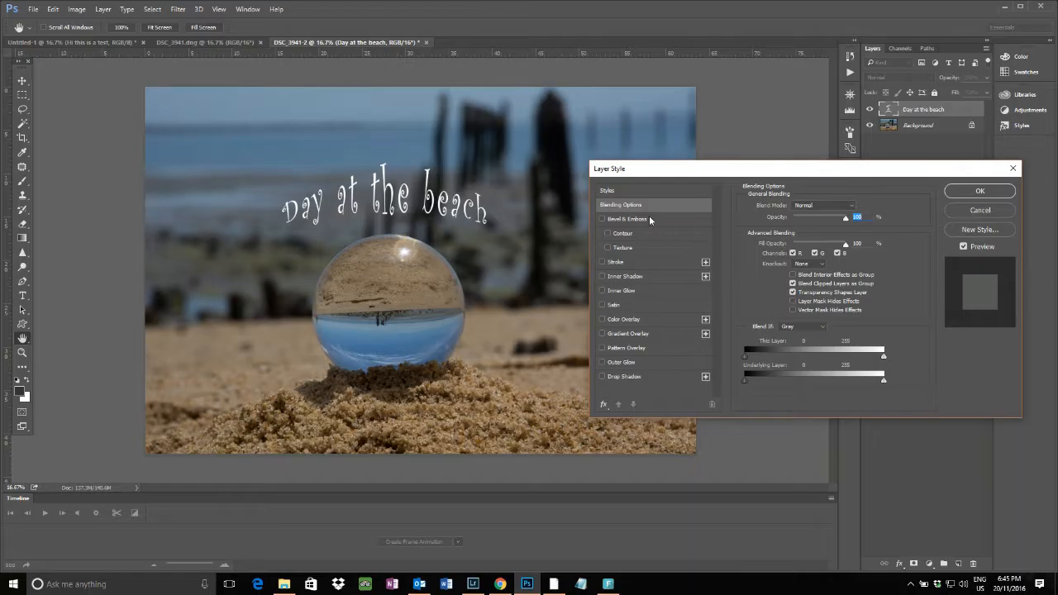
# - Try a smooth inner Bevel & Emboss effect on the text, look at its technique choices, and switch the effect off
pyautogui.click(602, 220)
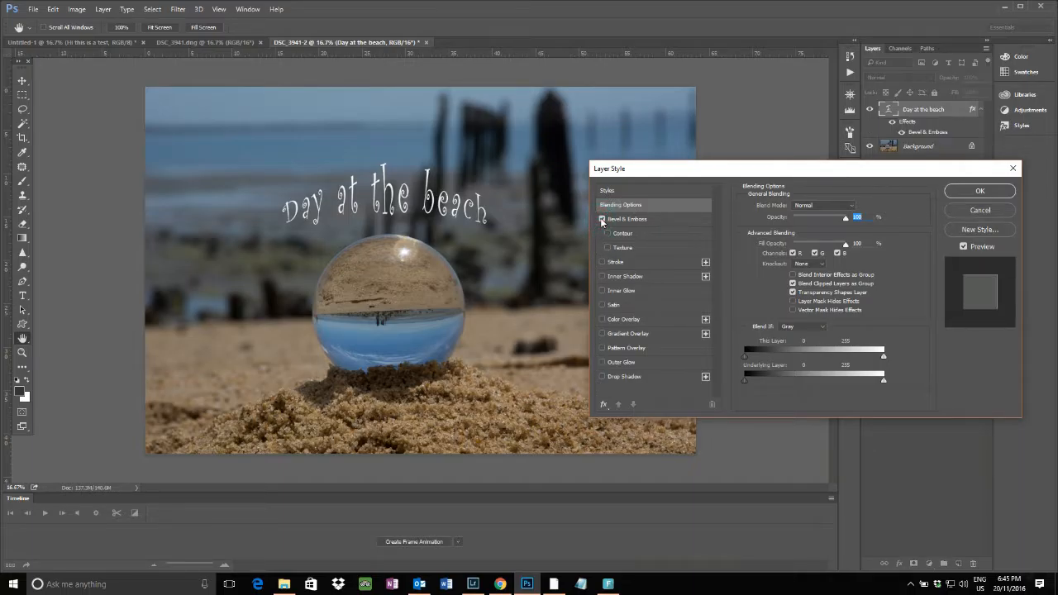
pyautogui.click(633, 220)
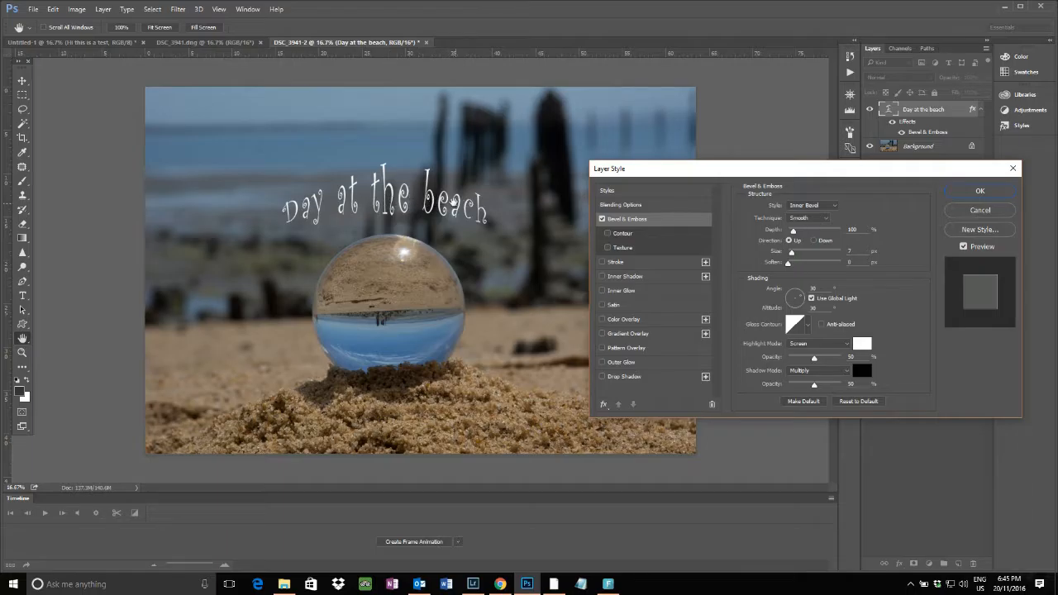
pyautogui.click(822, 219)
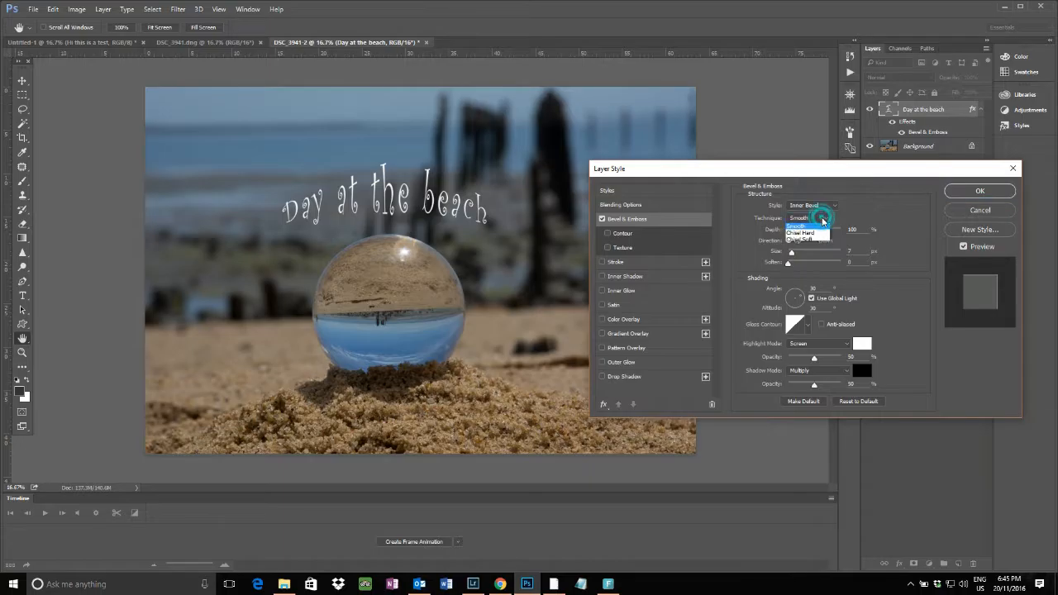
pyautogui.click(822, 221)
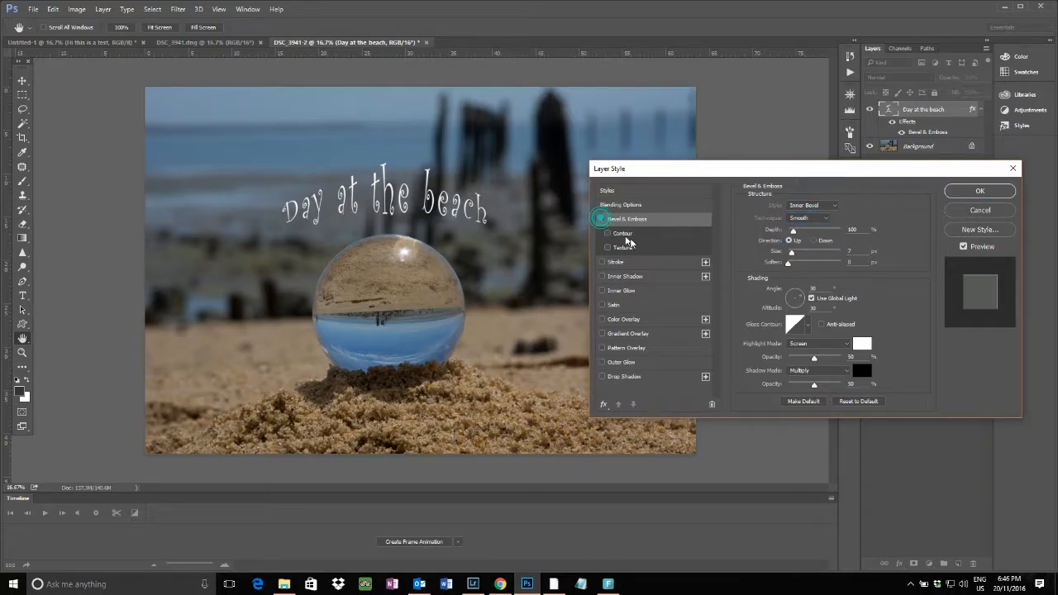
pyautogui.click(603, 219)
# - Try a black inside stroke of about 4 px on the text and switch it off again
pyautogui.click(602, 262)
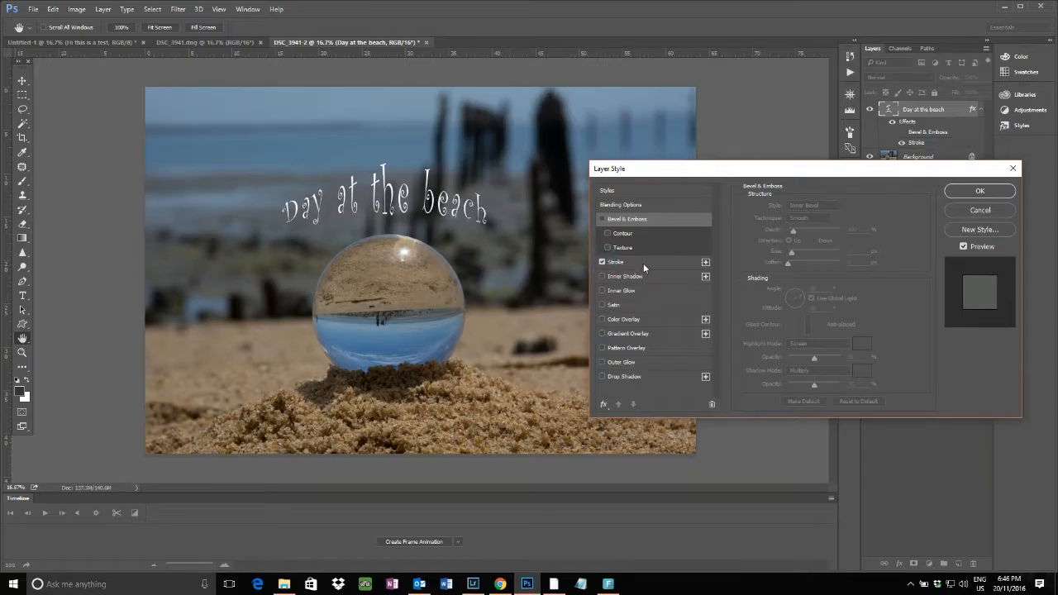
pyautogui.click(658, 262)
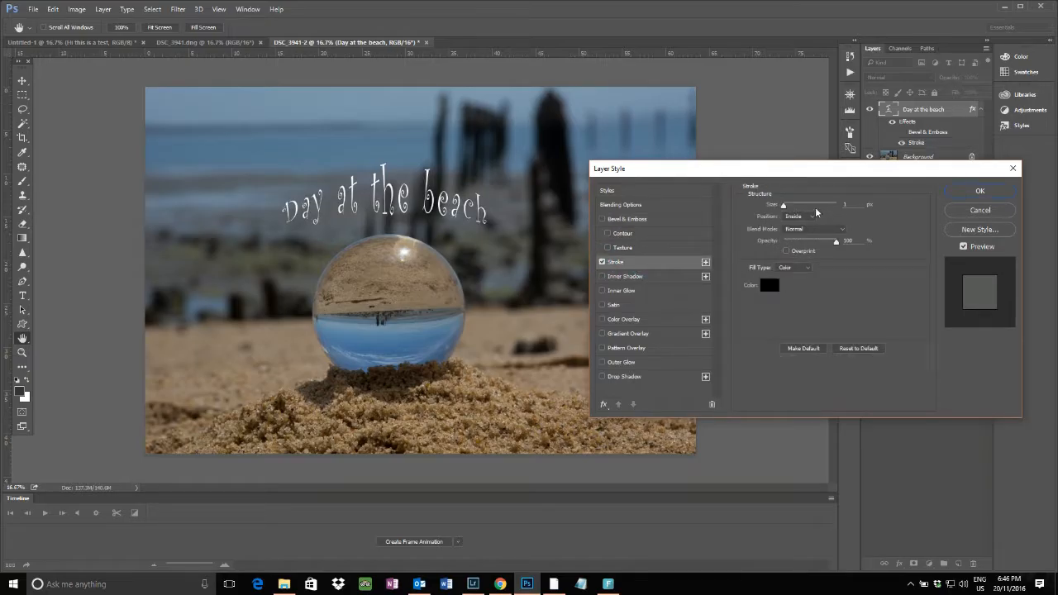
pyautogui.moveTo(783, 205)
pyautogui.mouseDown()
pyautogui.moveTo(804, 207)
pyautogui.moveTo(786, 211)
pyautogui.mouseUp()
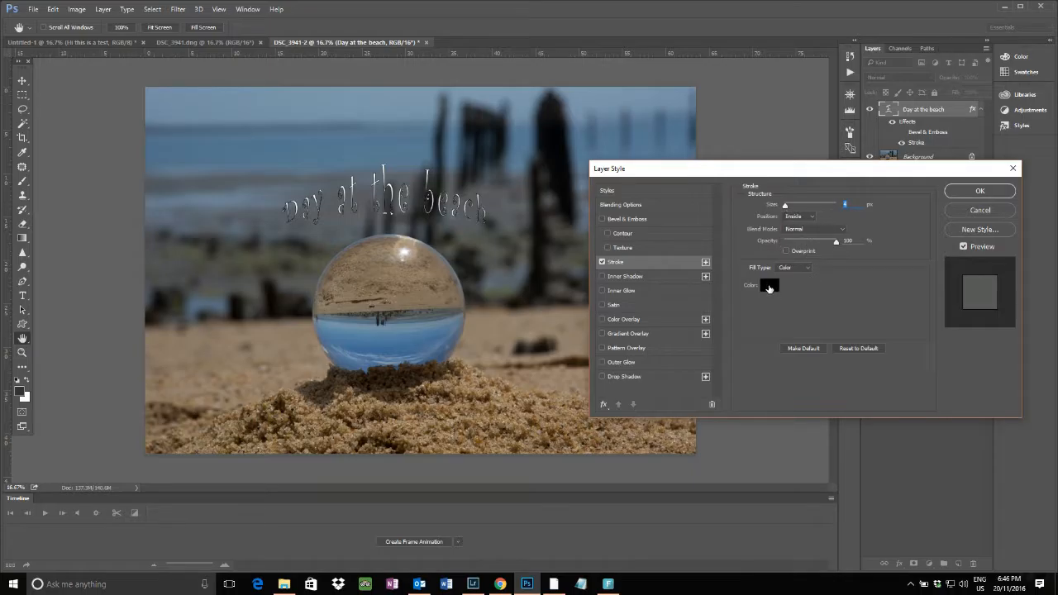
pyautogui.click(602, 262)
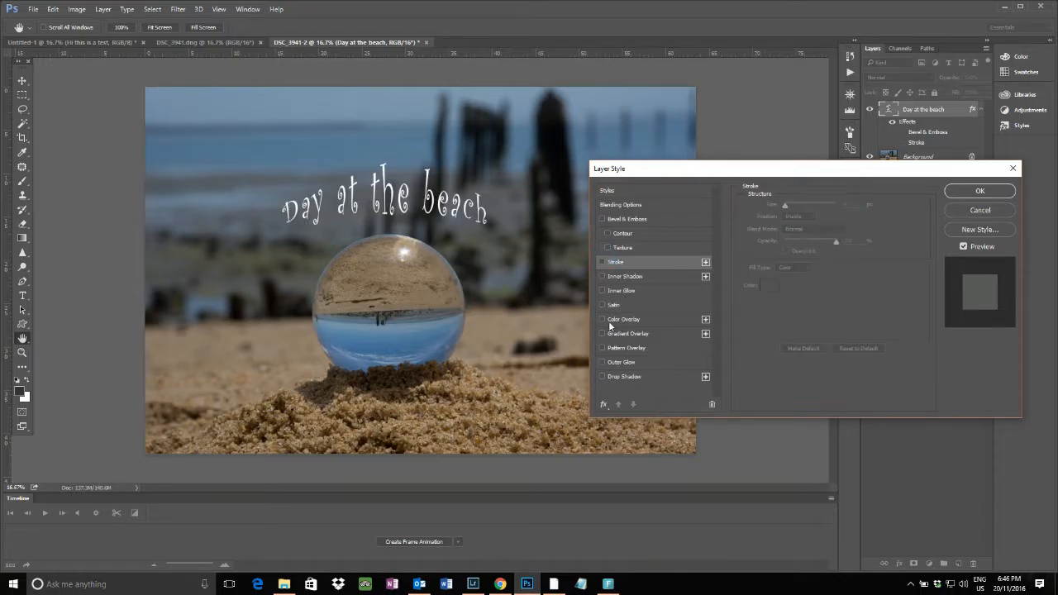
# - Try a color overlay on the text using a blue sampled from inside the glass ball, and switch it off again
pyautogui.click(602, 319)
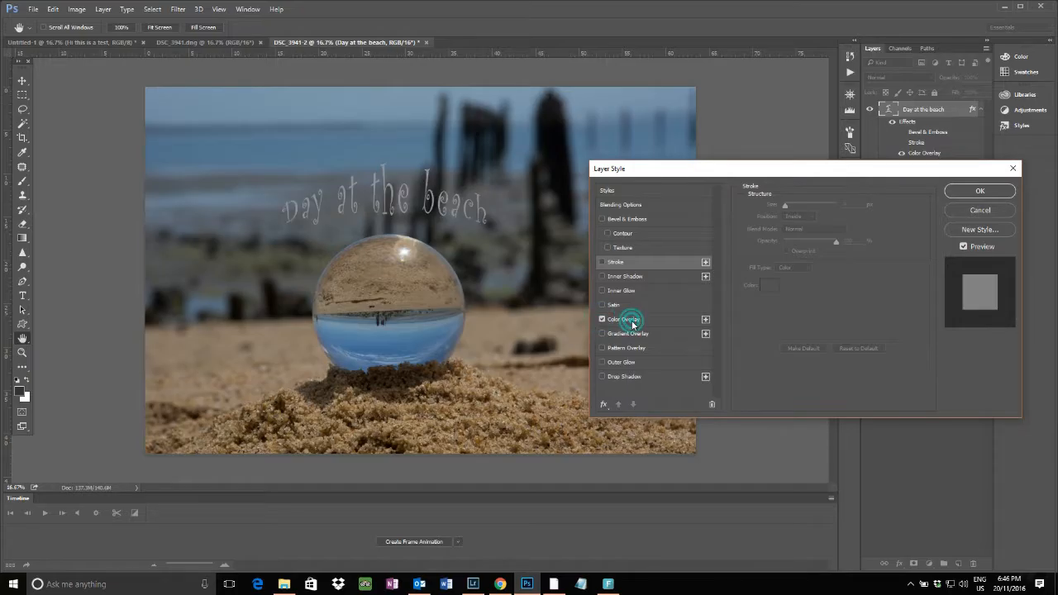
pyautogui.click(631, 320)
pyautogui.click(860, 207)
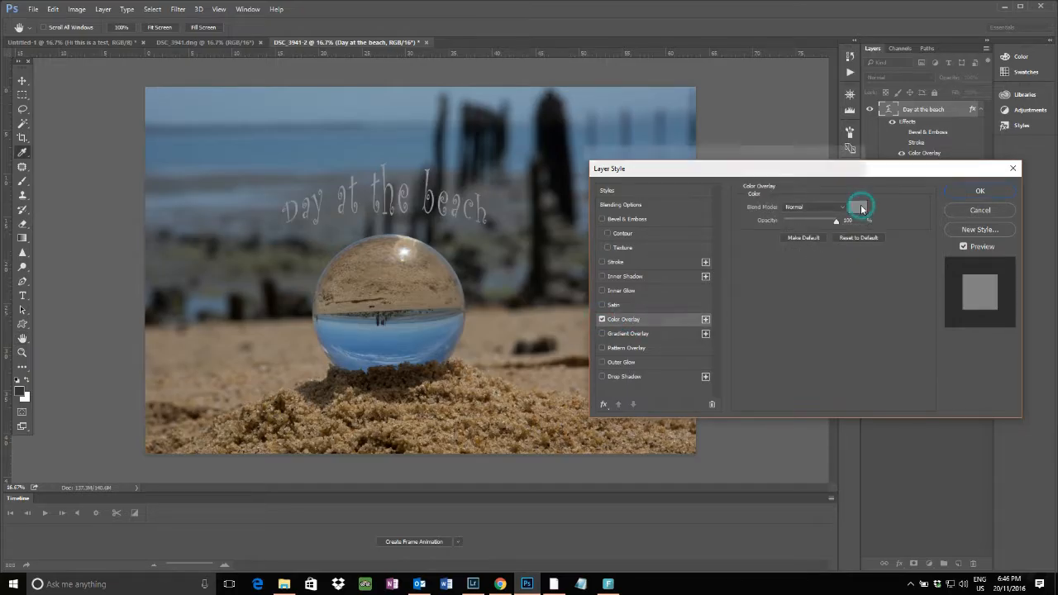
pyautogui.click(401, 340)
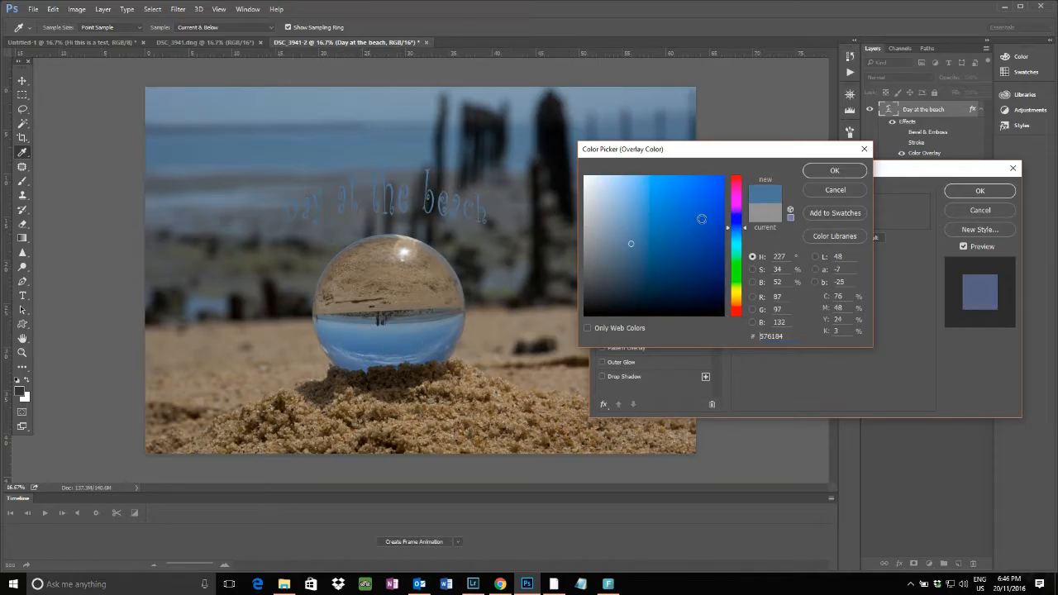
pyautogui.click(855, 171)
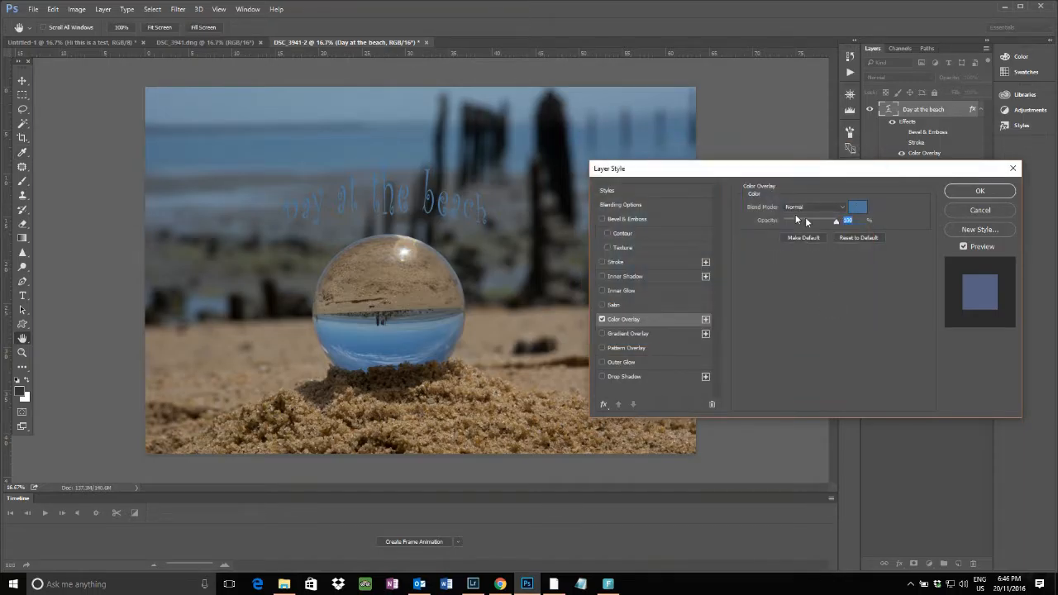
pyautogui.click(601, 319)
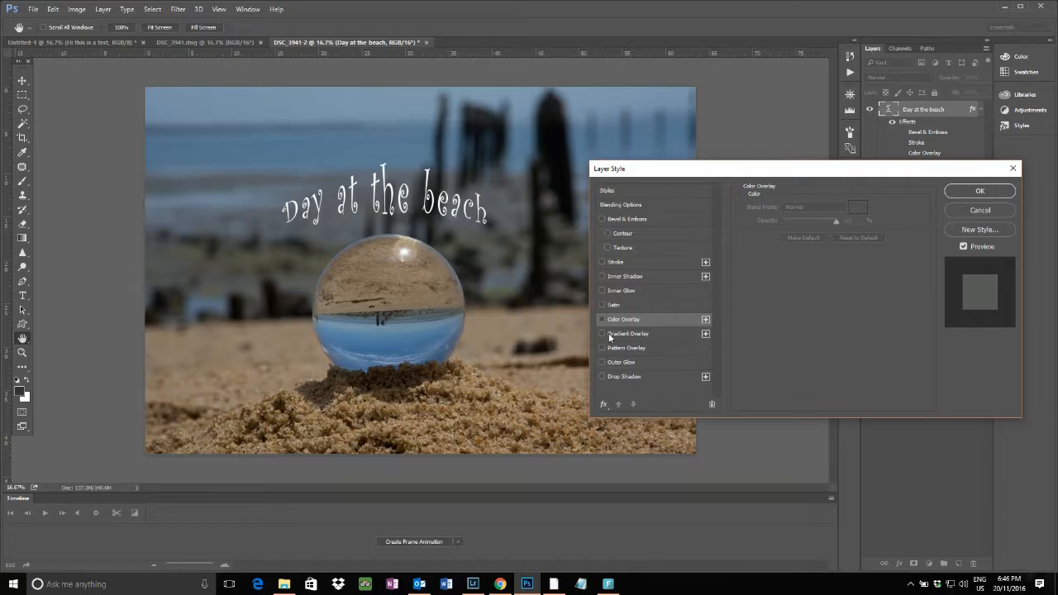
# - Add a black Multiply drop shadow to the text with 88% opacity and a 24 px size
pyautogui.click(625, 376)
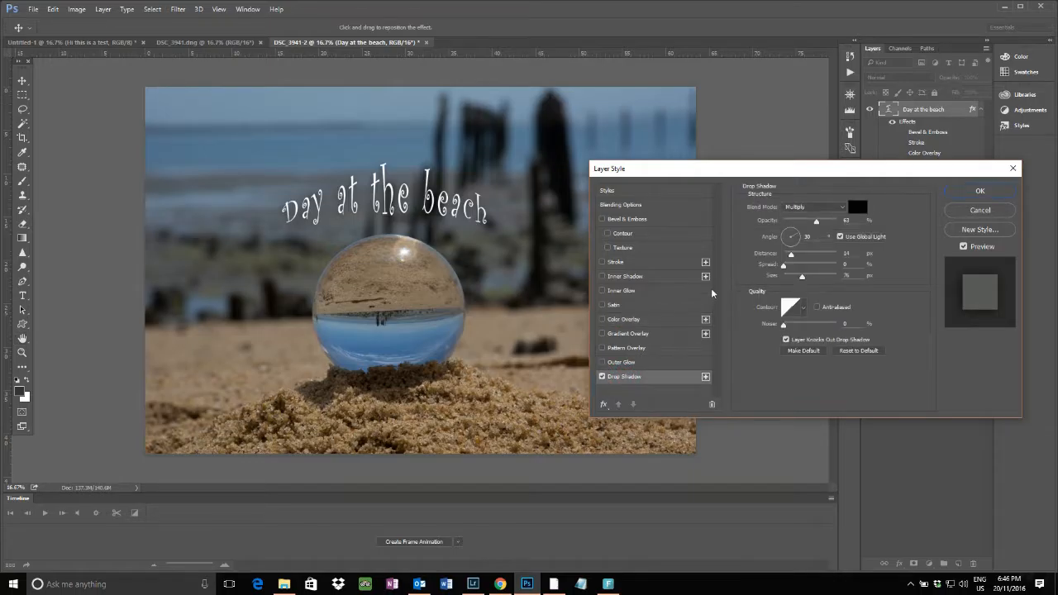
pyautogui.moveTo(802, 275)
pyautogui.mouseDown()
pyautogui.moveTo(829, 281)
pyautogui.moveTo(792, 281)
pyautogui.mouseUp()
pyautogui.moveTo(816, 225); pyautogui.dragTo(829, 226)
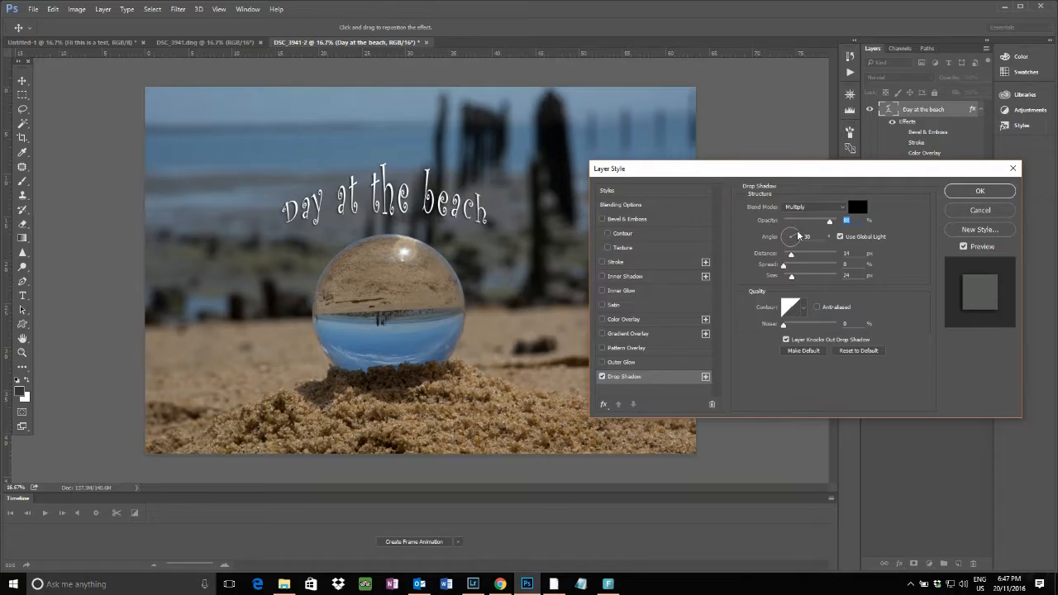
# - Turn off global light for the drop shadow, set angle 74°, distance 9 px, spread 6% and size 76 px, and apply the layer style
pyautogui.moveTo(803, 234); pyautogui.dragTo(798, 224)
pyautogui.click(839, 237)
pyautogui.click(840, 237)
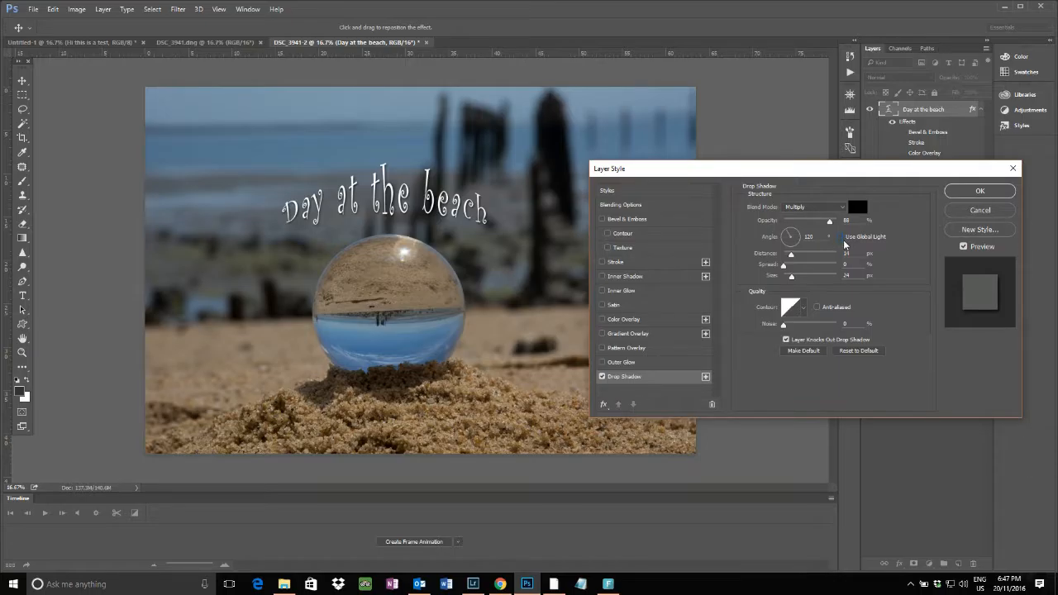
pyautogui.moveTo(783, 238); pyautogui.dragTo(829, 256)
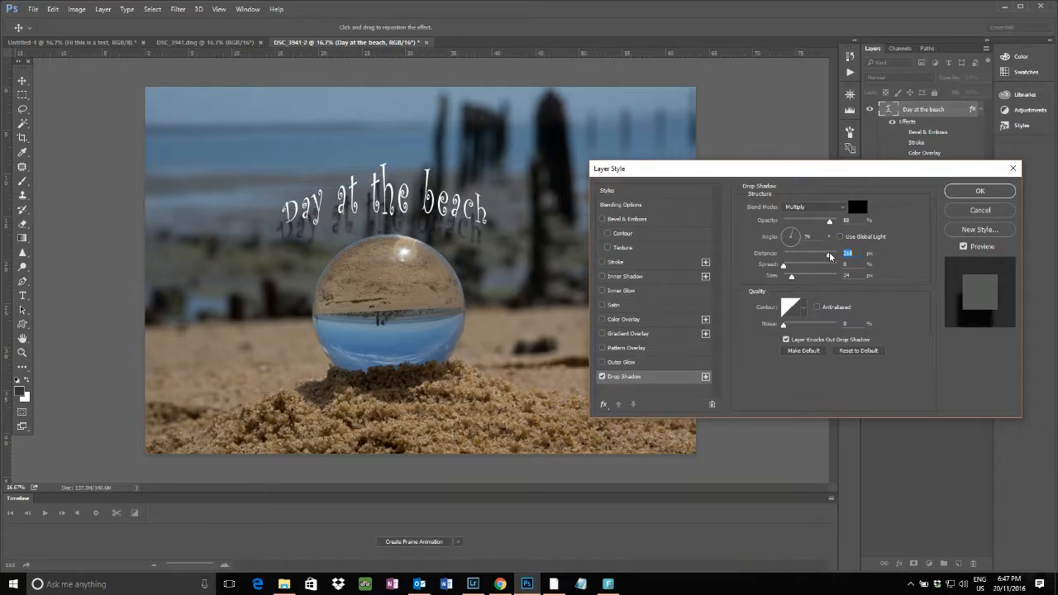
pyautogui.moveTo(830, 256); pyautogui.dragTo(801, 277)
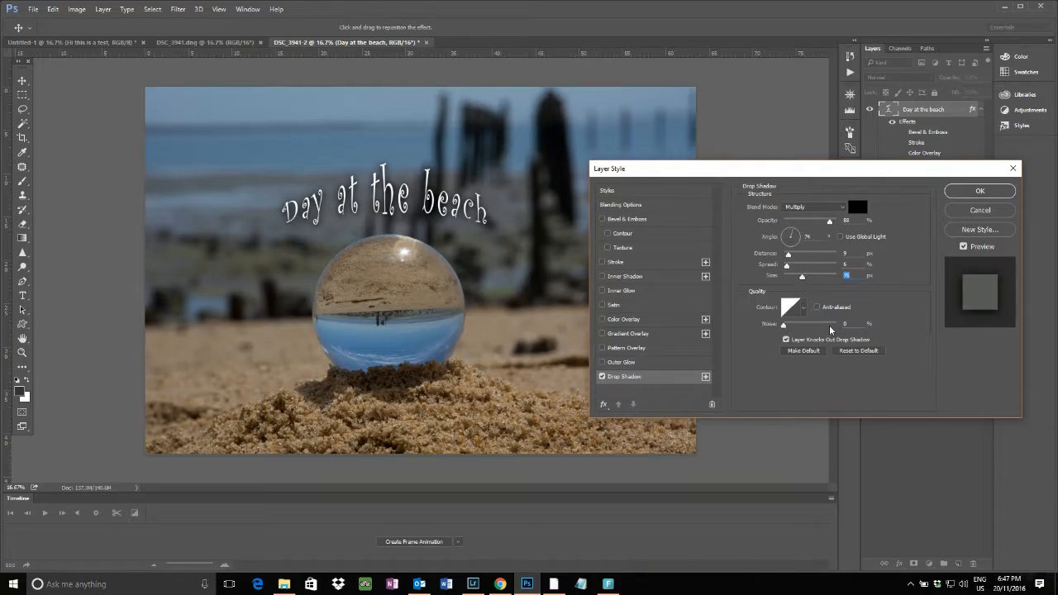
pyautogui.click(804, 308)
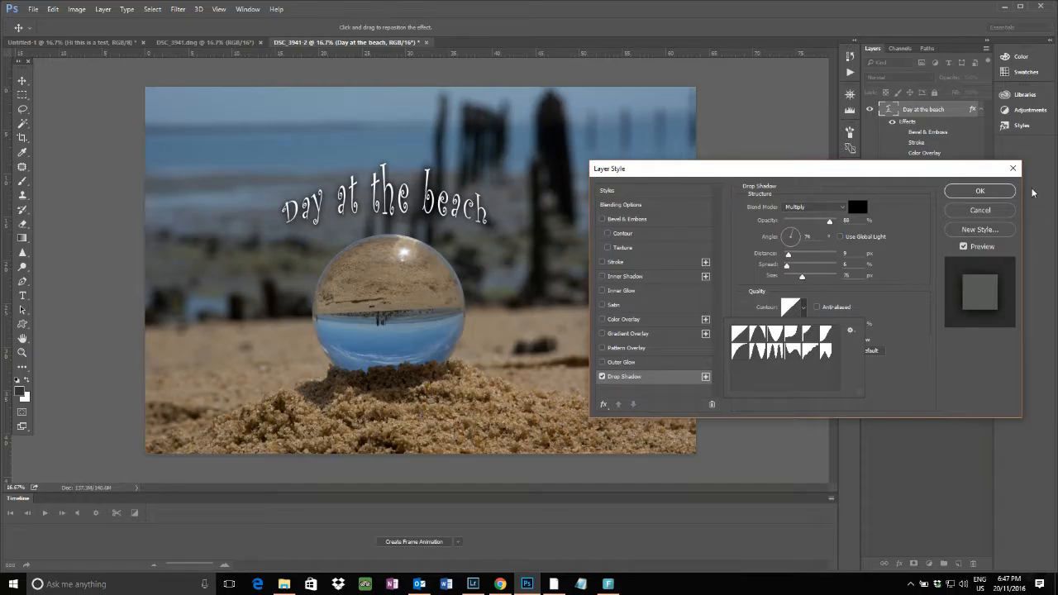
pyautogui.click(996, 194)
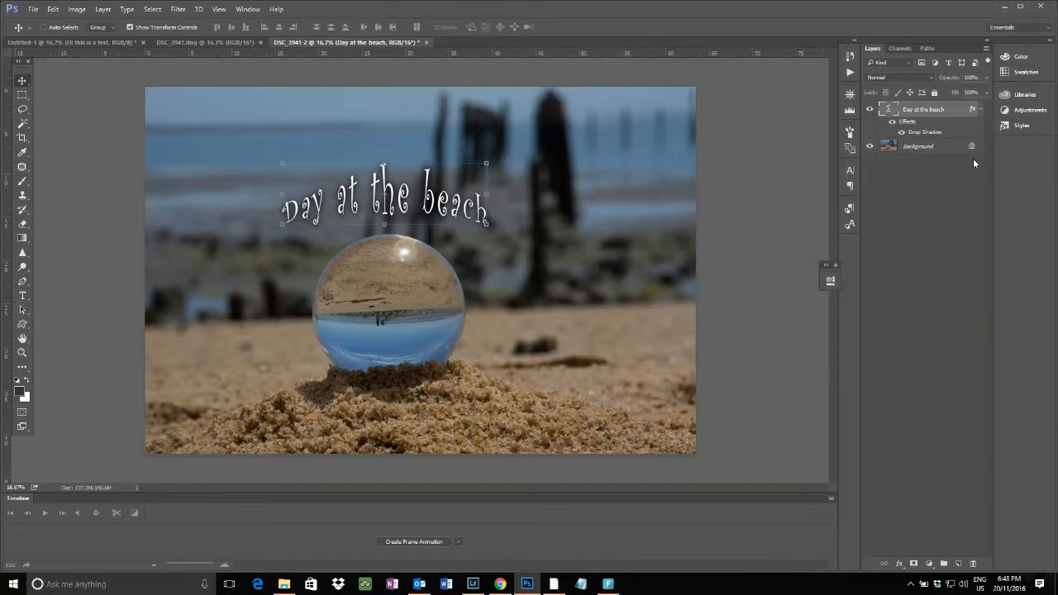
# - Hide and show the text layer's effects to compare the text with and without its drop shadow
pyautogui.click(892, 124)
pyautogui.click(892, 124)
# - Save the edited beach photo, switch to Lightroom, and show DSC_3941-Edit.psd full screen
pyautogui.press('ctrl')
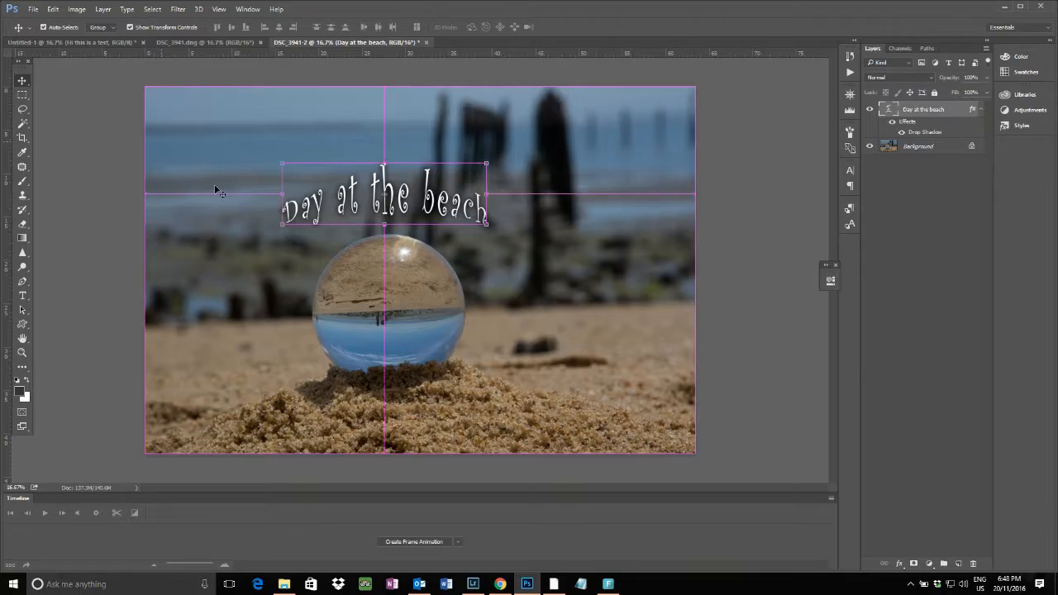
pyautogui.click(474, 585)
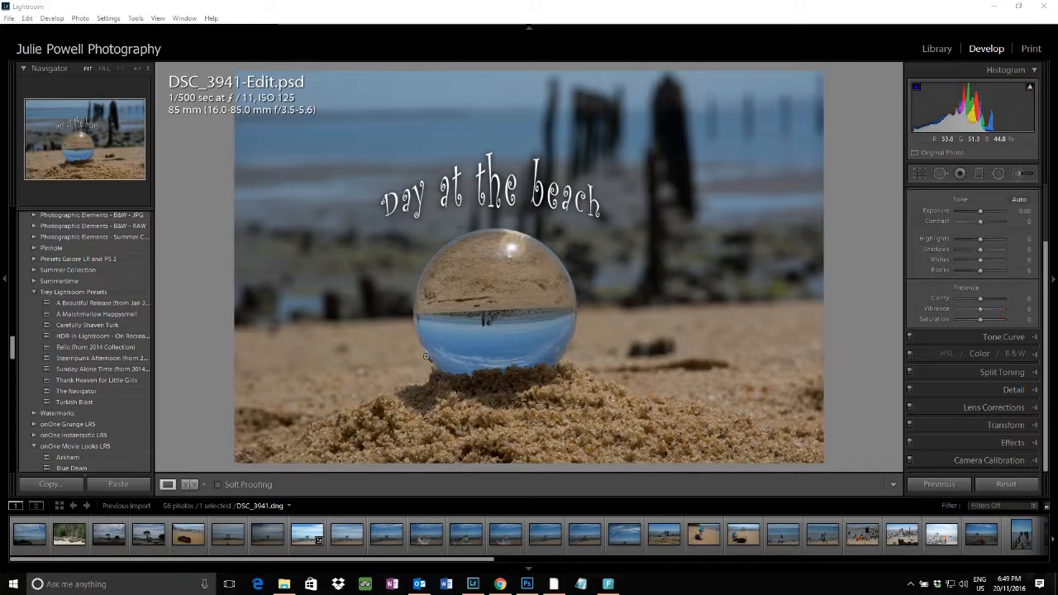
pyautogui.press('f')
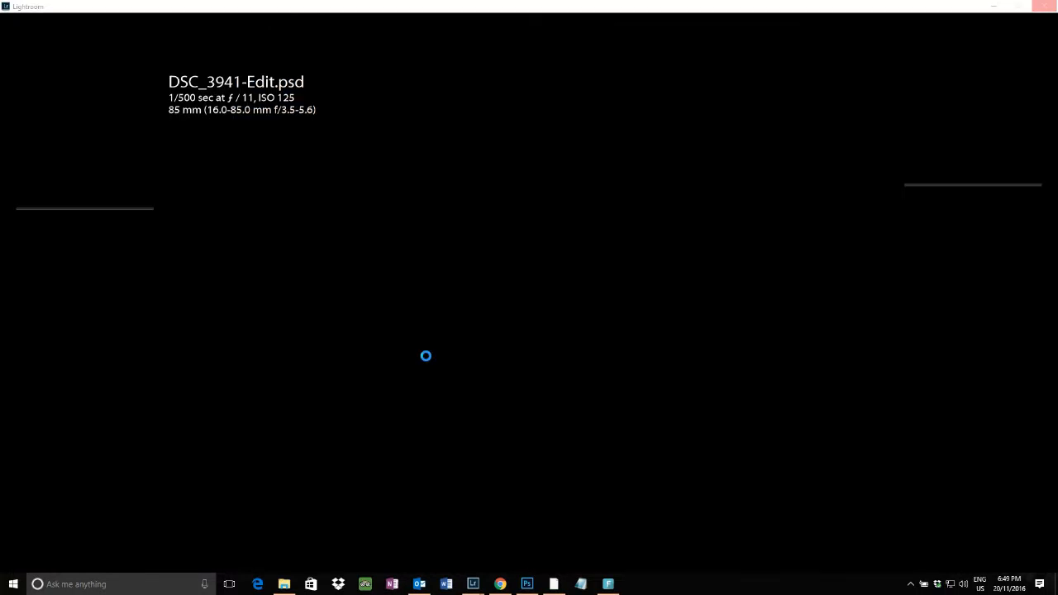